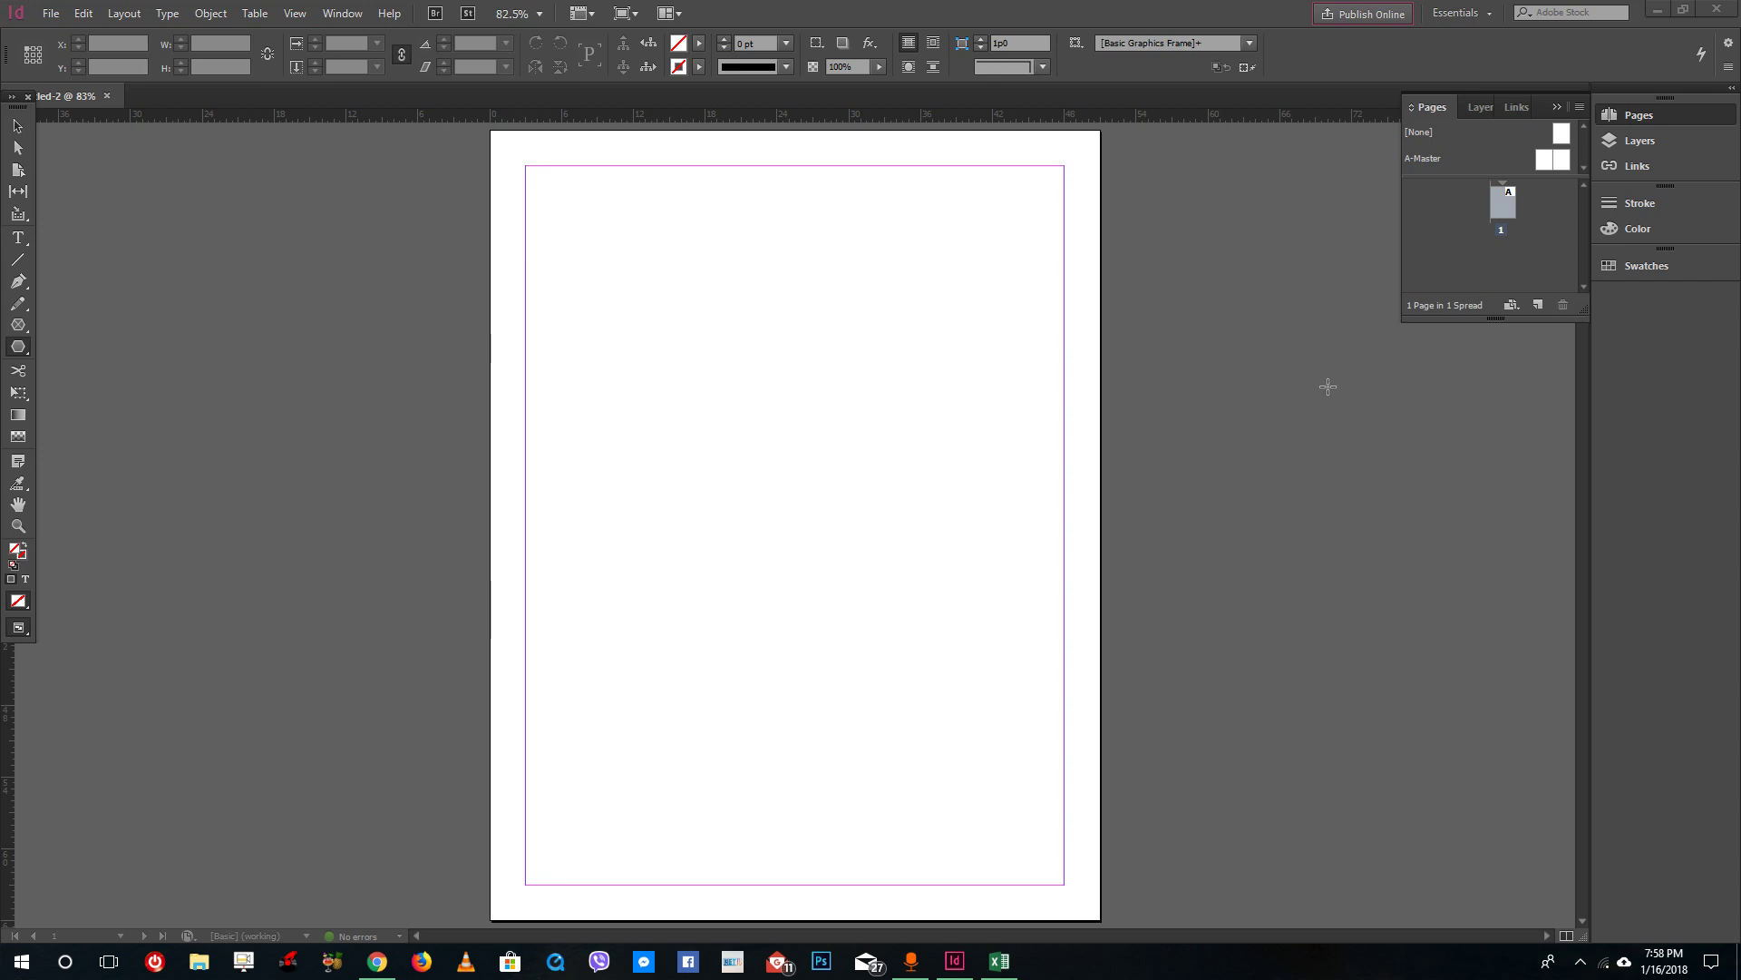
# Step: Add eight new pages to the one-page document, bringing it to nine pages
pyautogui.click(1538, 306)
pyautogui.click(1538, 307)
pyautogui.click(1538, 307)
pyautogui.click(1539, 307)
pyautogui.click(1538, 306)
pyautogui.click(1538, 307)
pyautogui.click(1538, 307)
pyautogui.click(1538, 307)
pyautogui.scroll(15, 1100, 479)
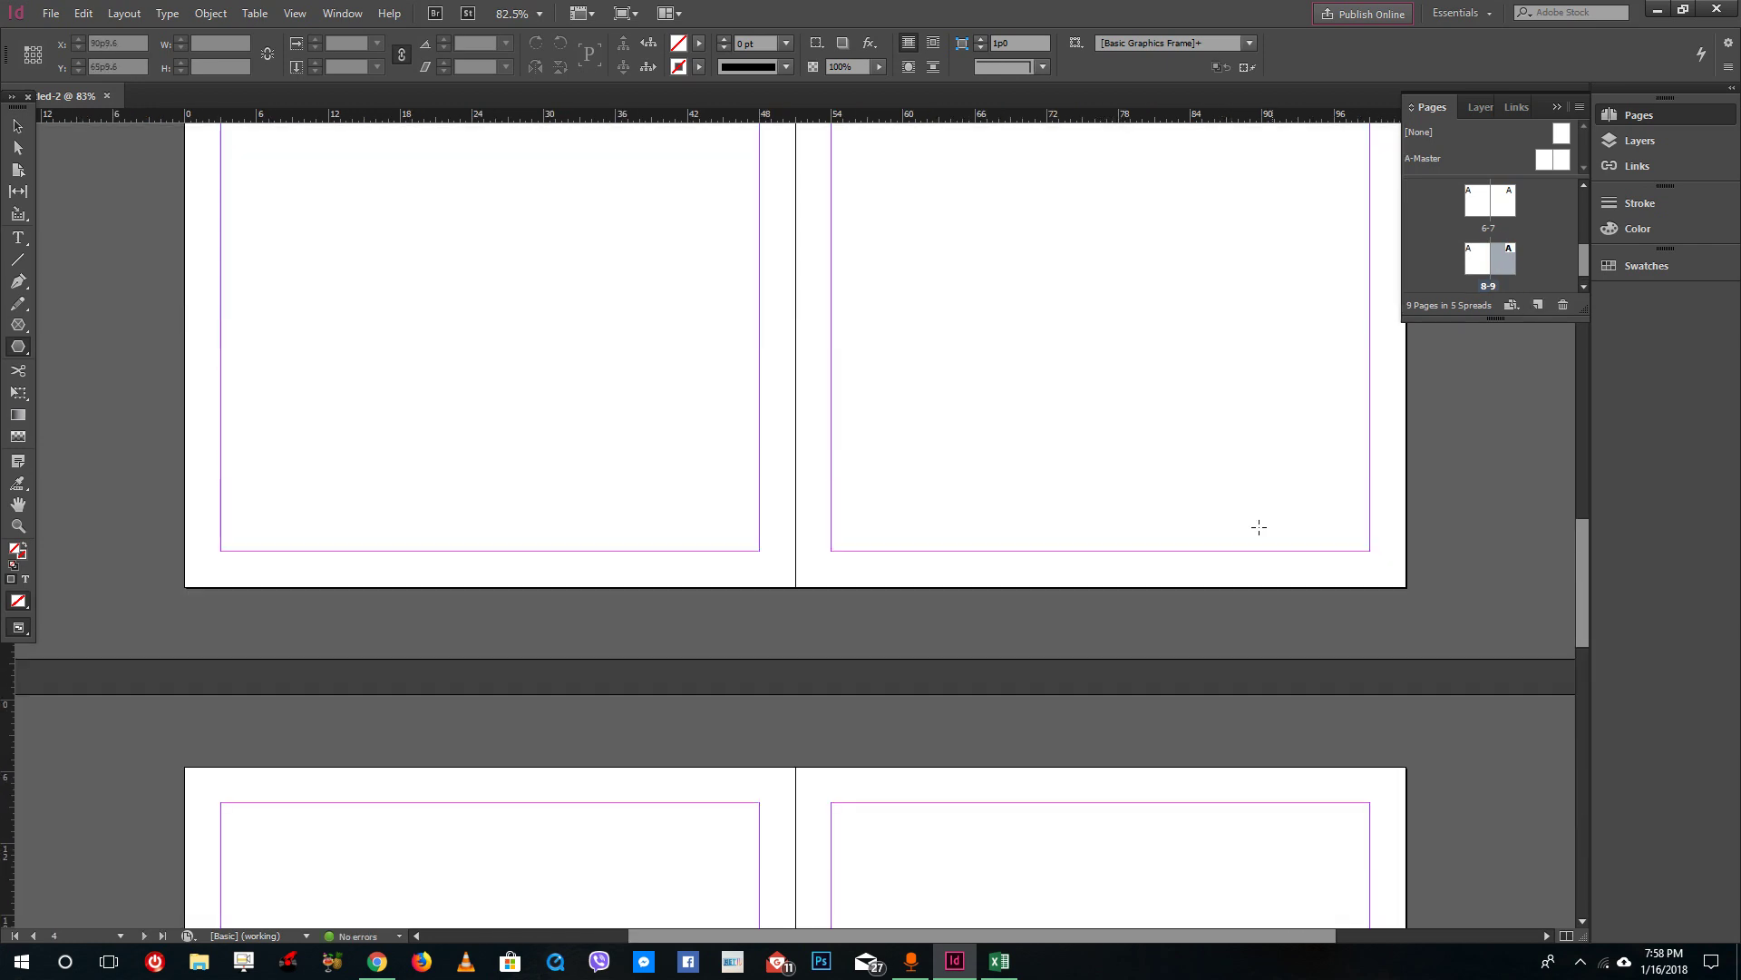
pyautogui.scroll(8, 1179, 551)
pyautogui.scroll(-12, 1161, 555)
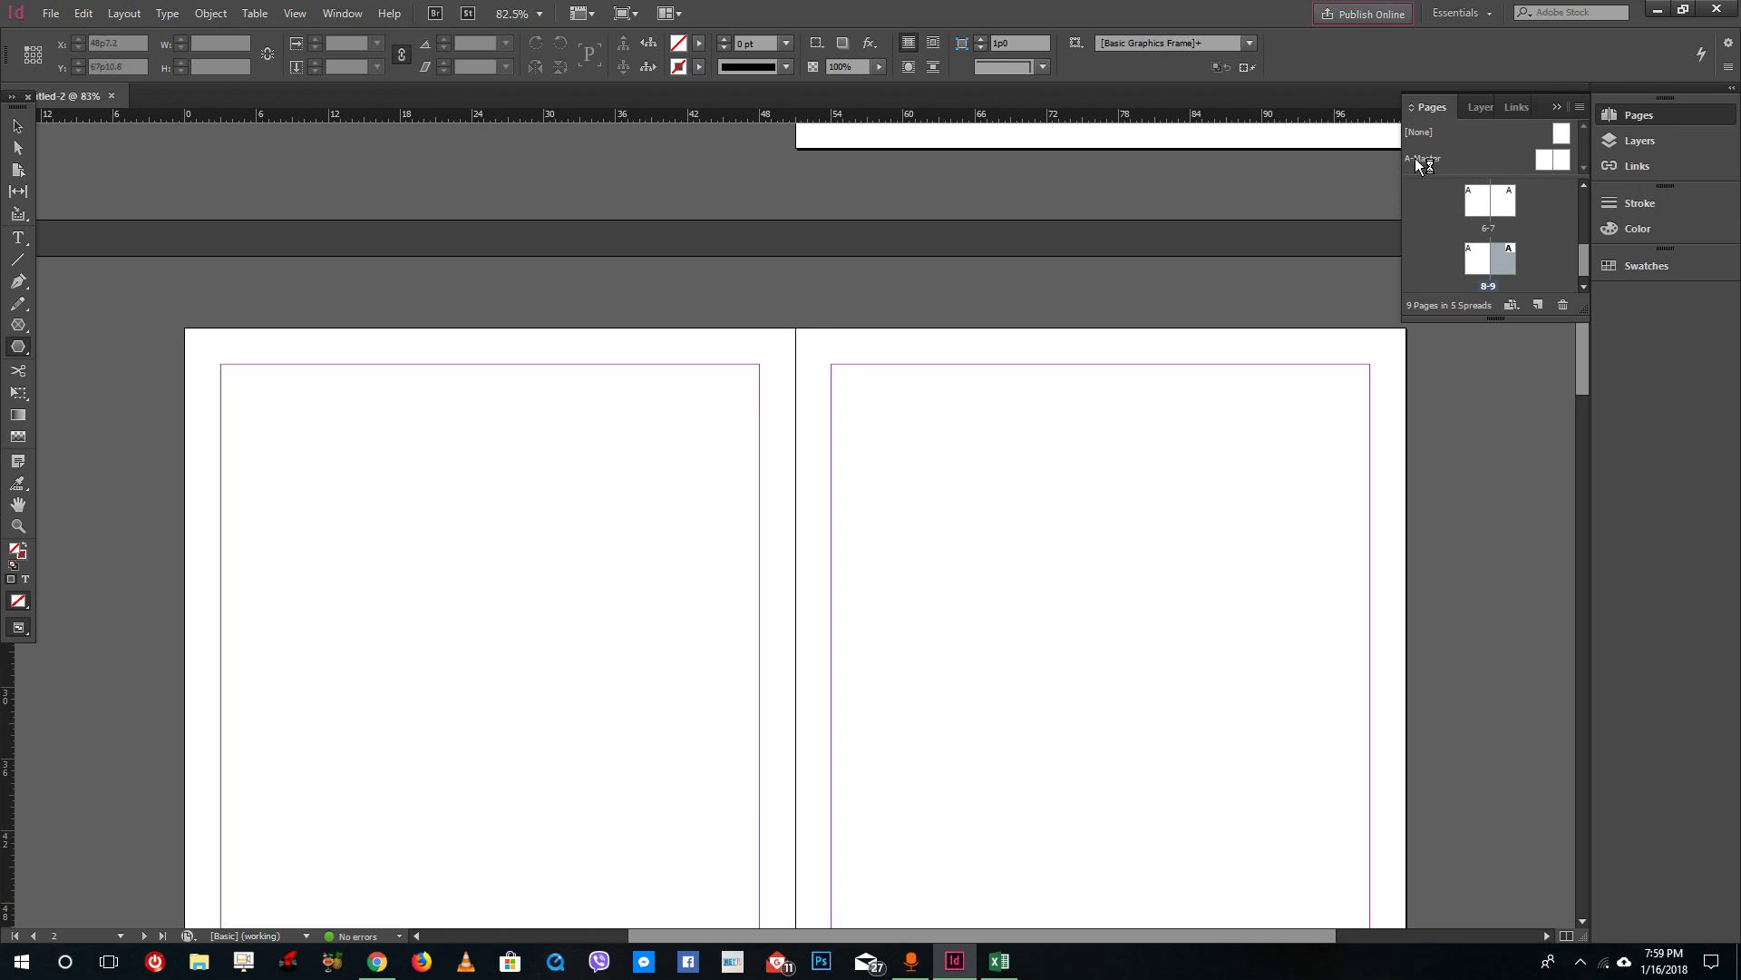
# Step: On A-Master's left page, draw a margin-wide rectangle about 45p0 by 5p8 at the page's upper edge and fill it with Registration
pyautogui.doubleClick(1542, 161)
pyautogui.scroll(3, 1003, 560)
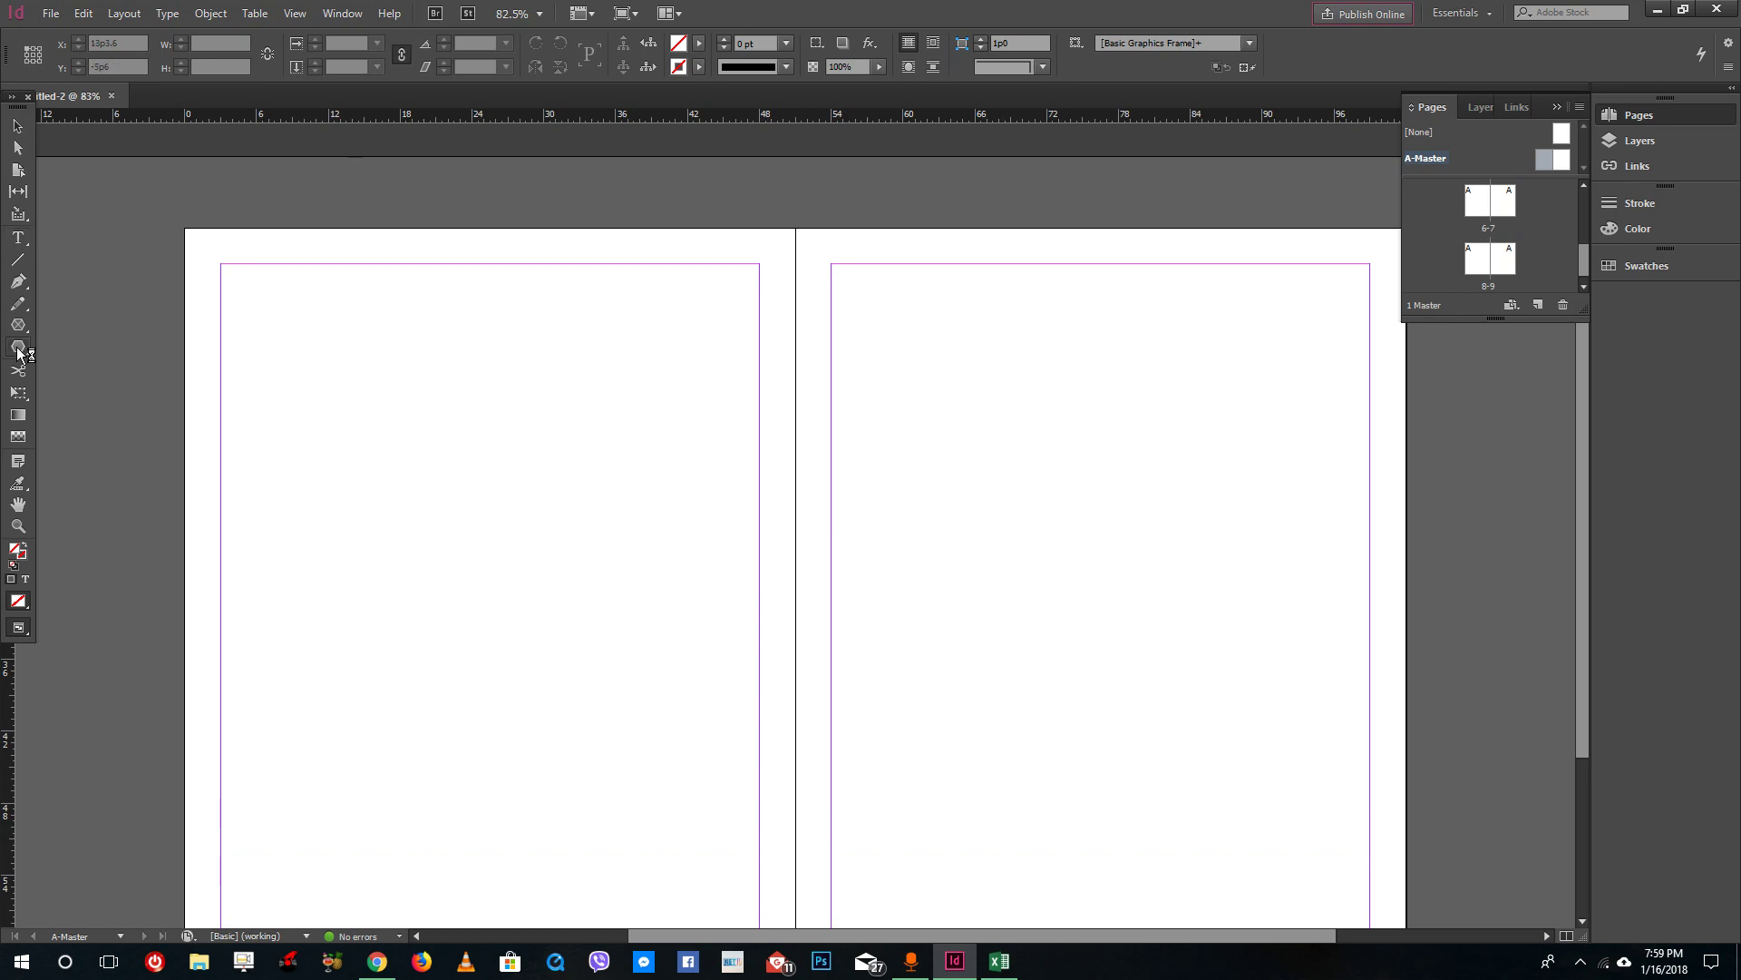
pyautogui.click(16, 348)
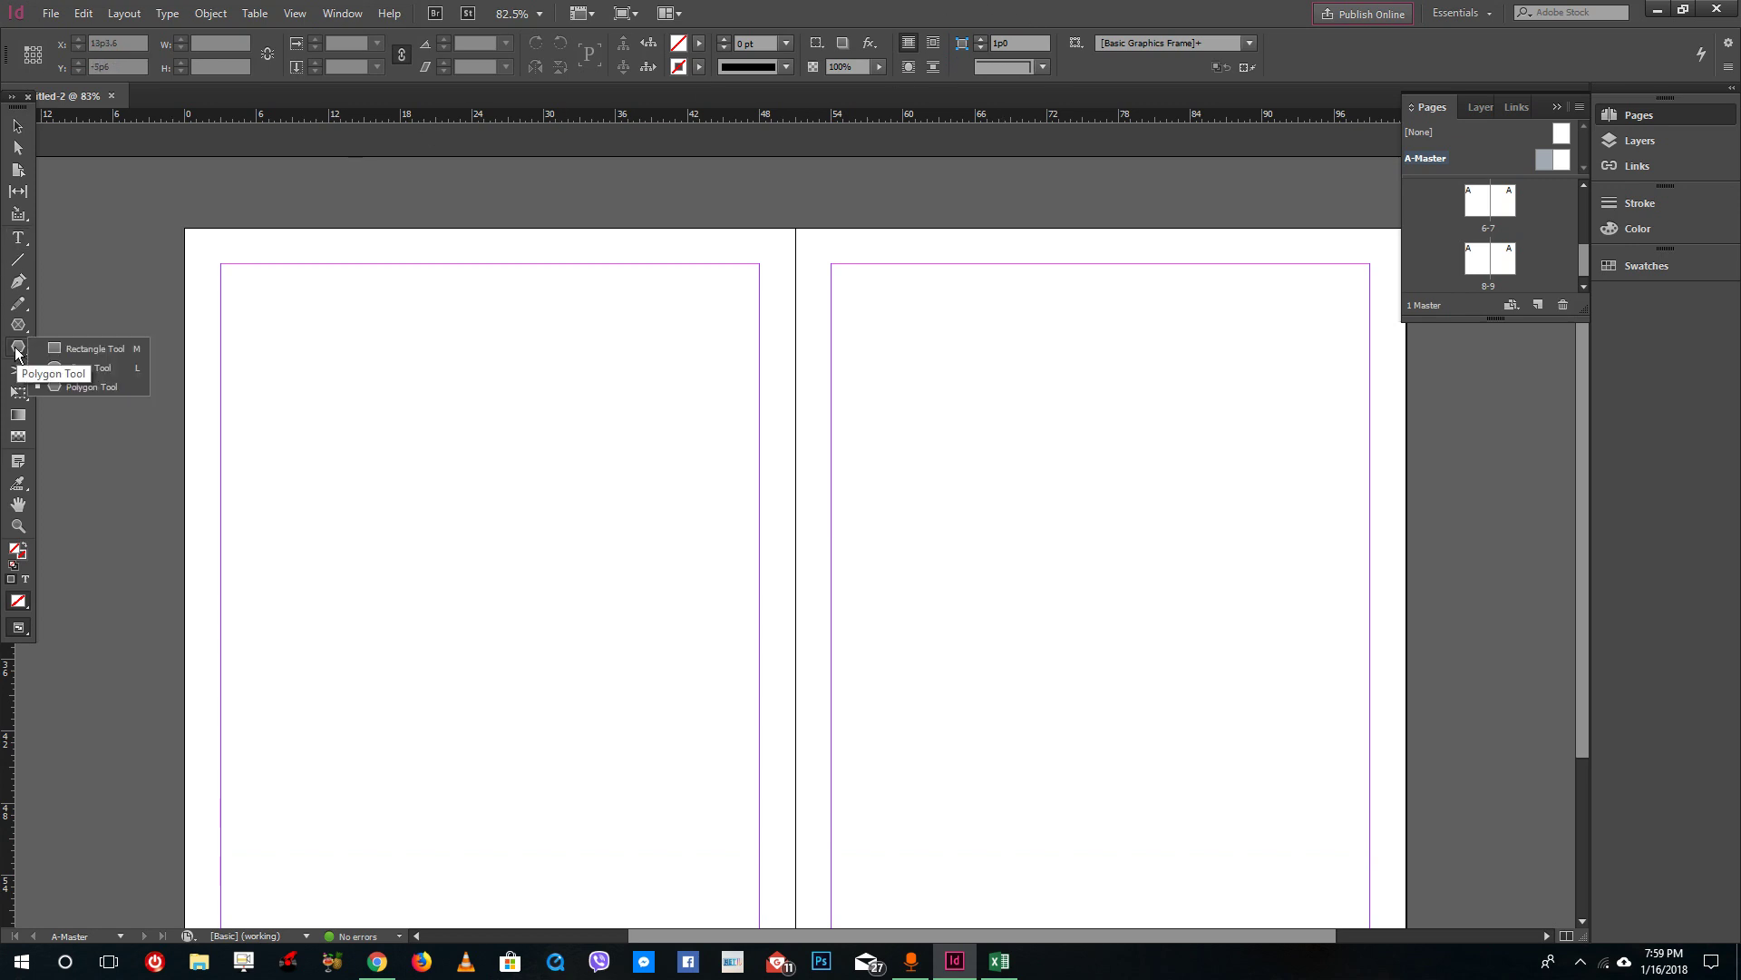
pyautogui.click(77, 350)
pyautogui.moveTo(221, 227); pyautogui.dragTo(760, 295)
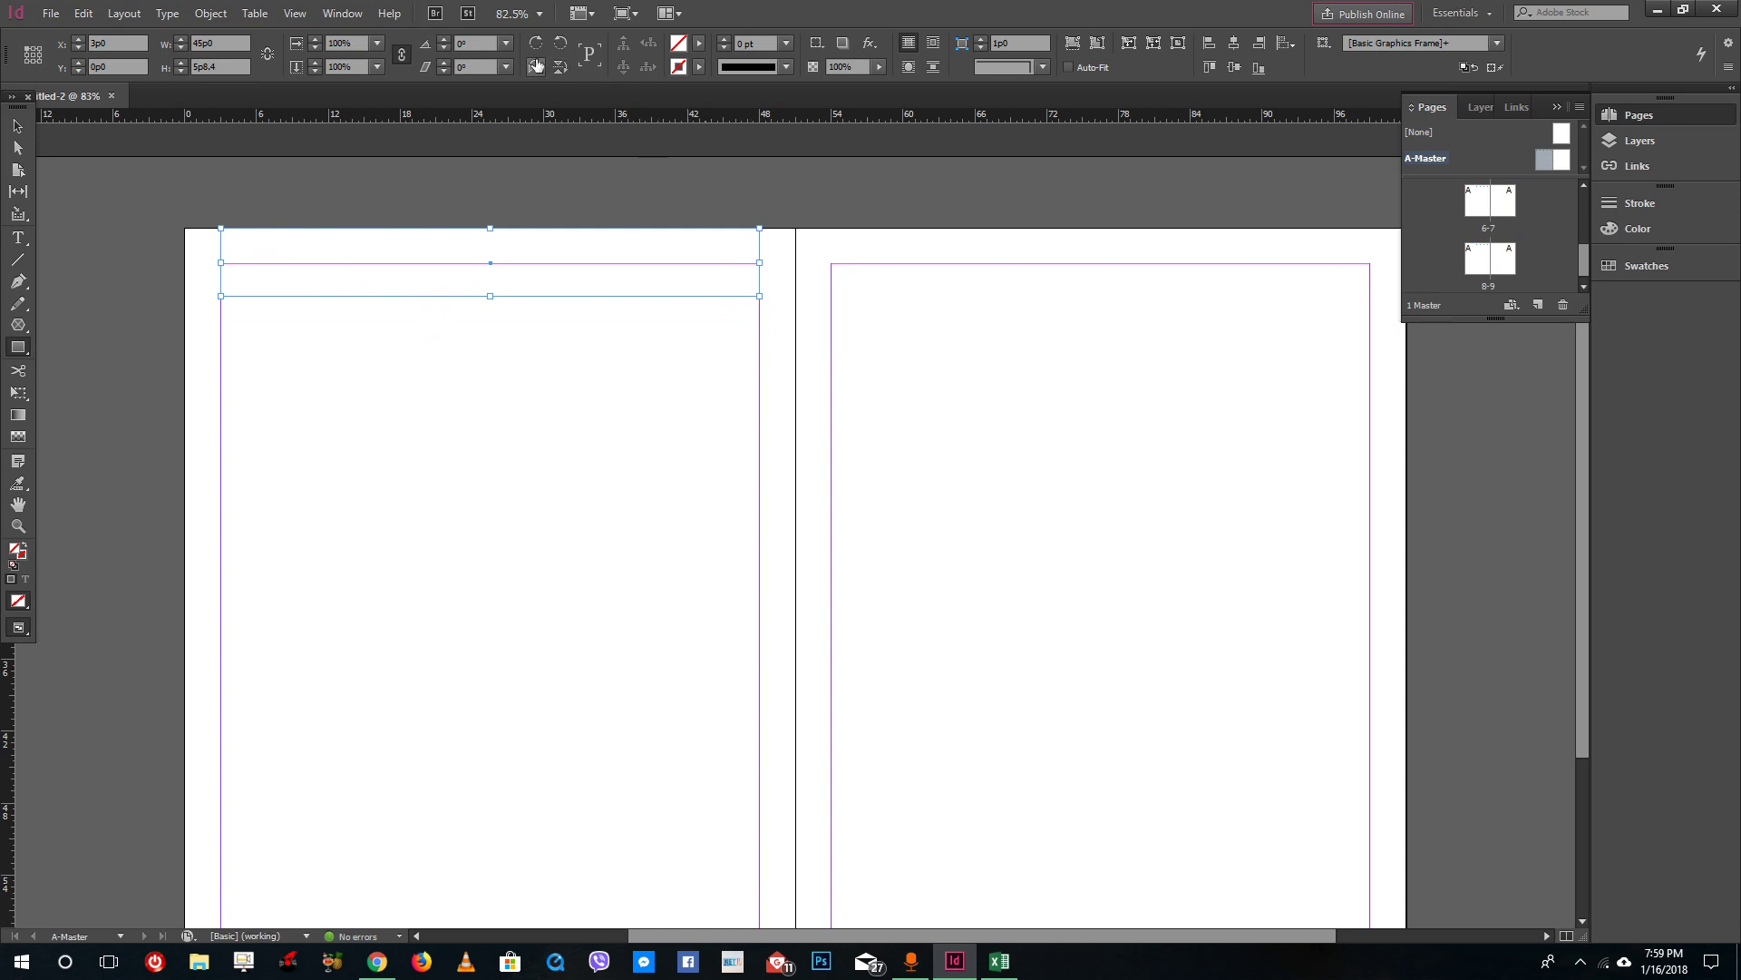
pyautogui.click(699, 42)
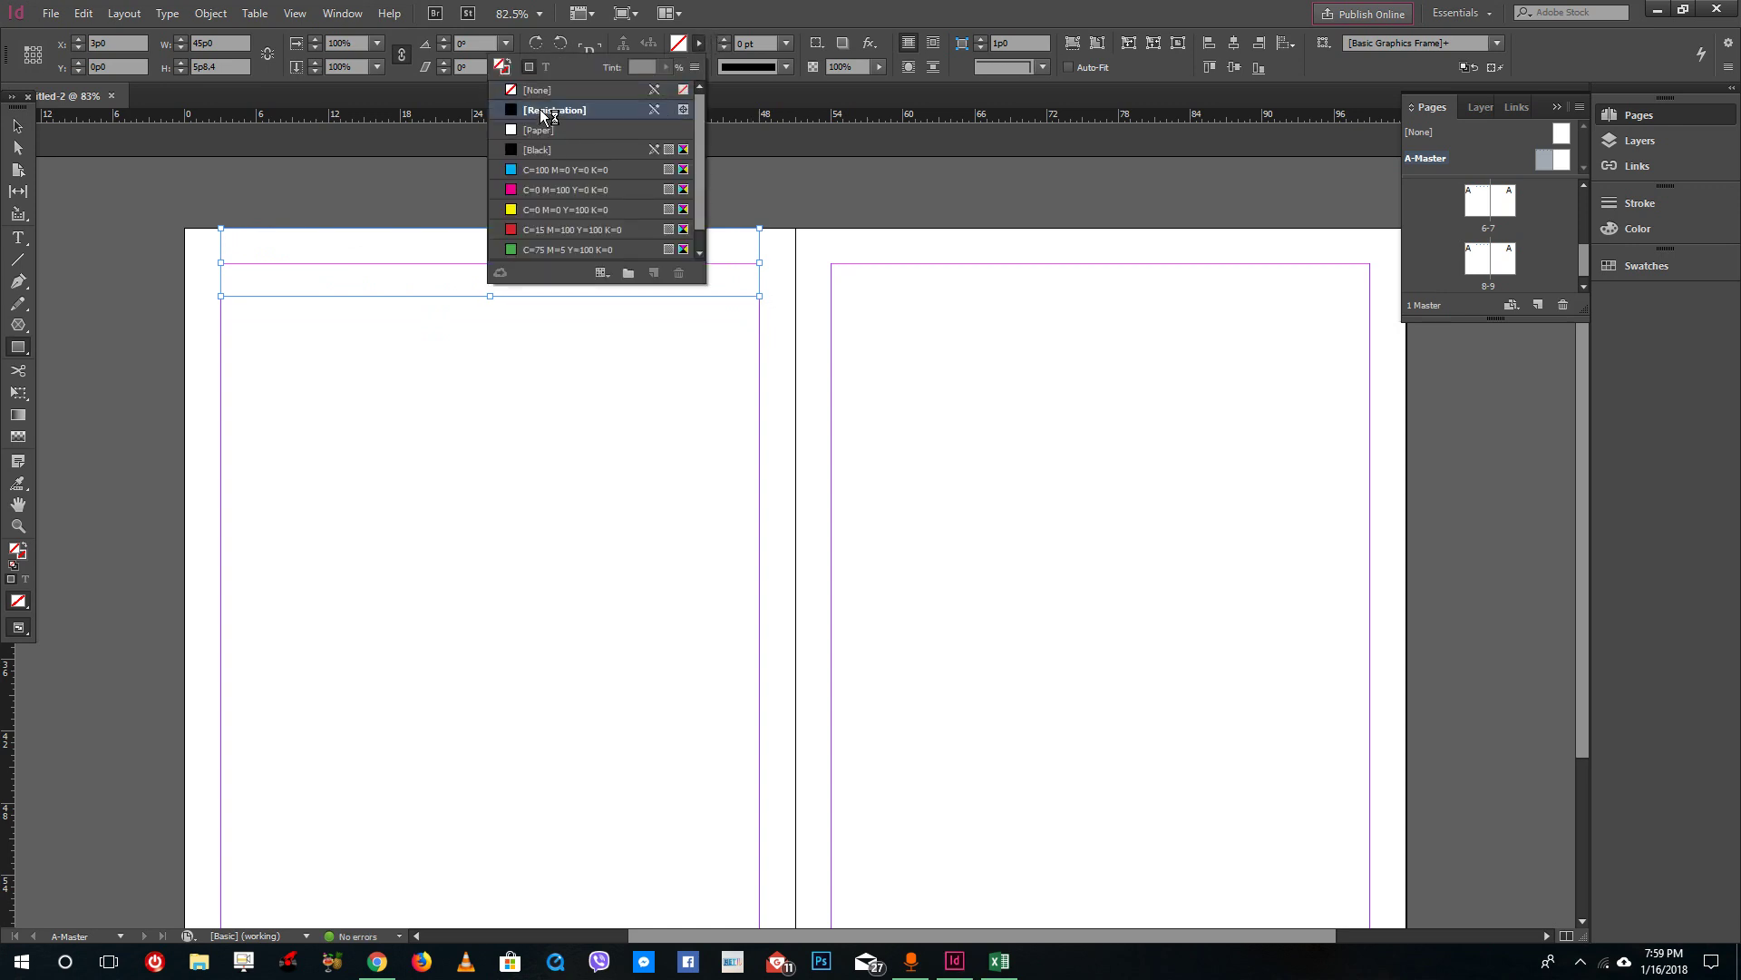
pyautogui.click(542, 110)
# Step: Duplicate the black header bar to the matching position on the right master page
pyautogui.click(17, 125)
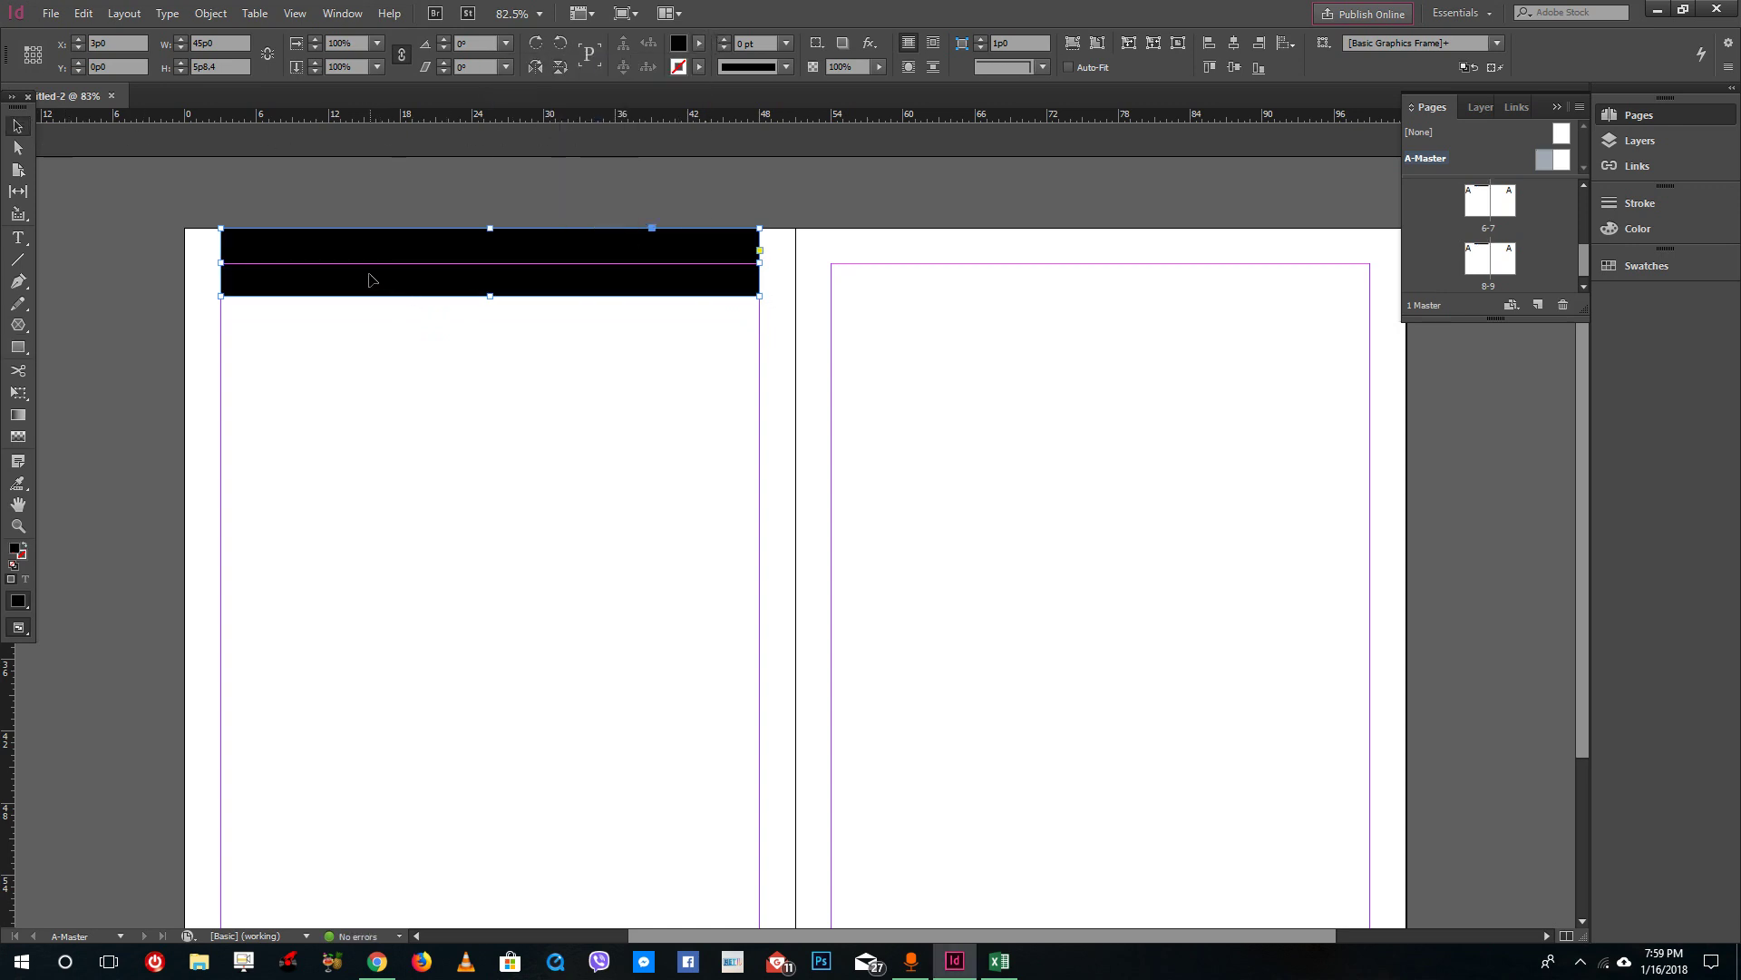
pyautogui.moveTo(362, 274); pyautogui.dragTo(973, 272)
pyautogui.click(834, 380)
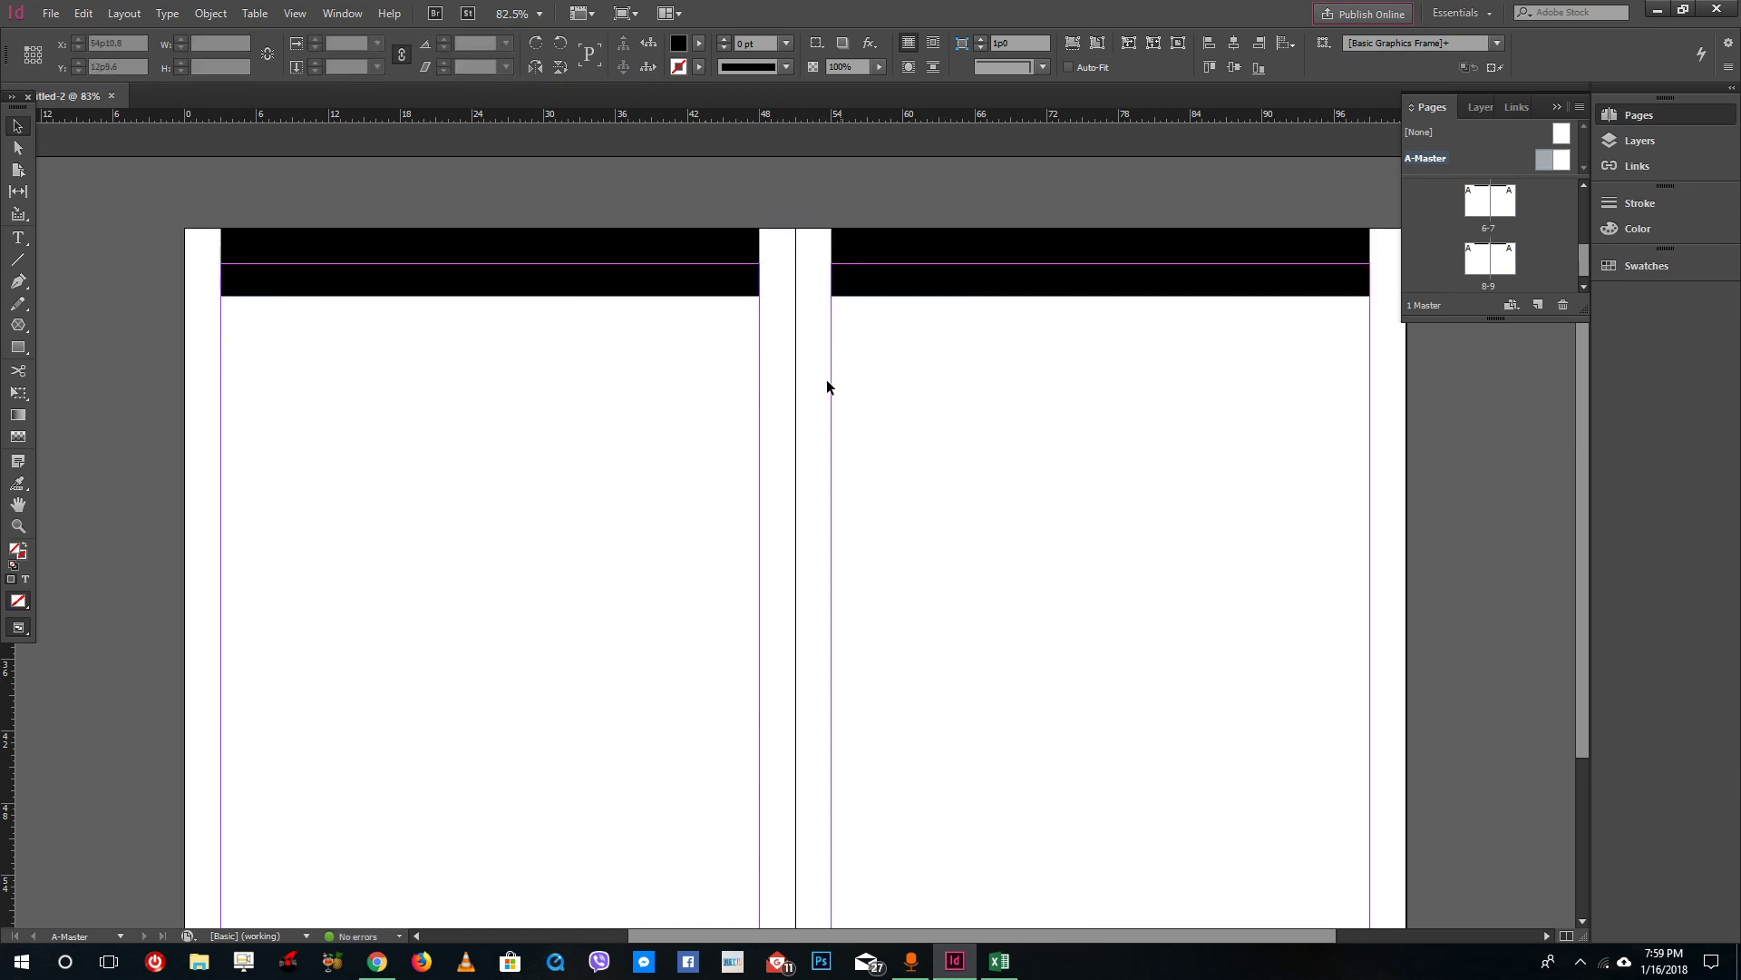
# Step: Draw a rectangle about 30p2 by 3p10 in the left master page's lower-left corner and fill it with C=100 M=0 Y=0 K=0
pyautogui.scroll(-2, 736, 347)
pyautogui.scroll(2, 731, 335)
pyautogui.scroll(-3, 508, 381)
pyautogui.scroll(3, 498, 412)
pyautogui.scroll(-2, 817, 435)
pyautogui.scroll(-1, 722, 446)
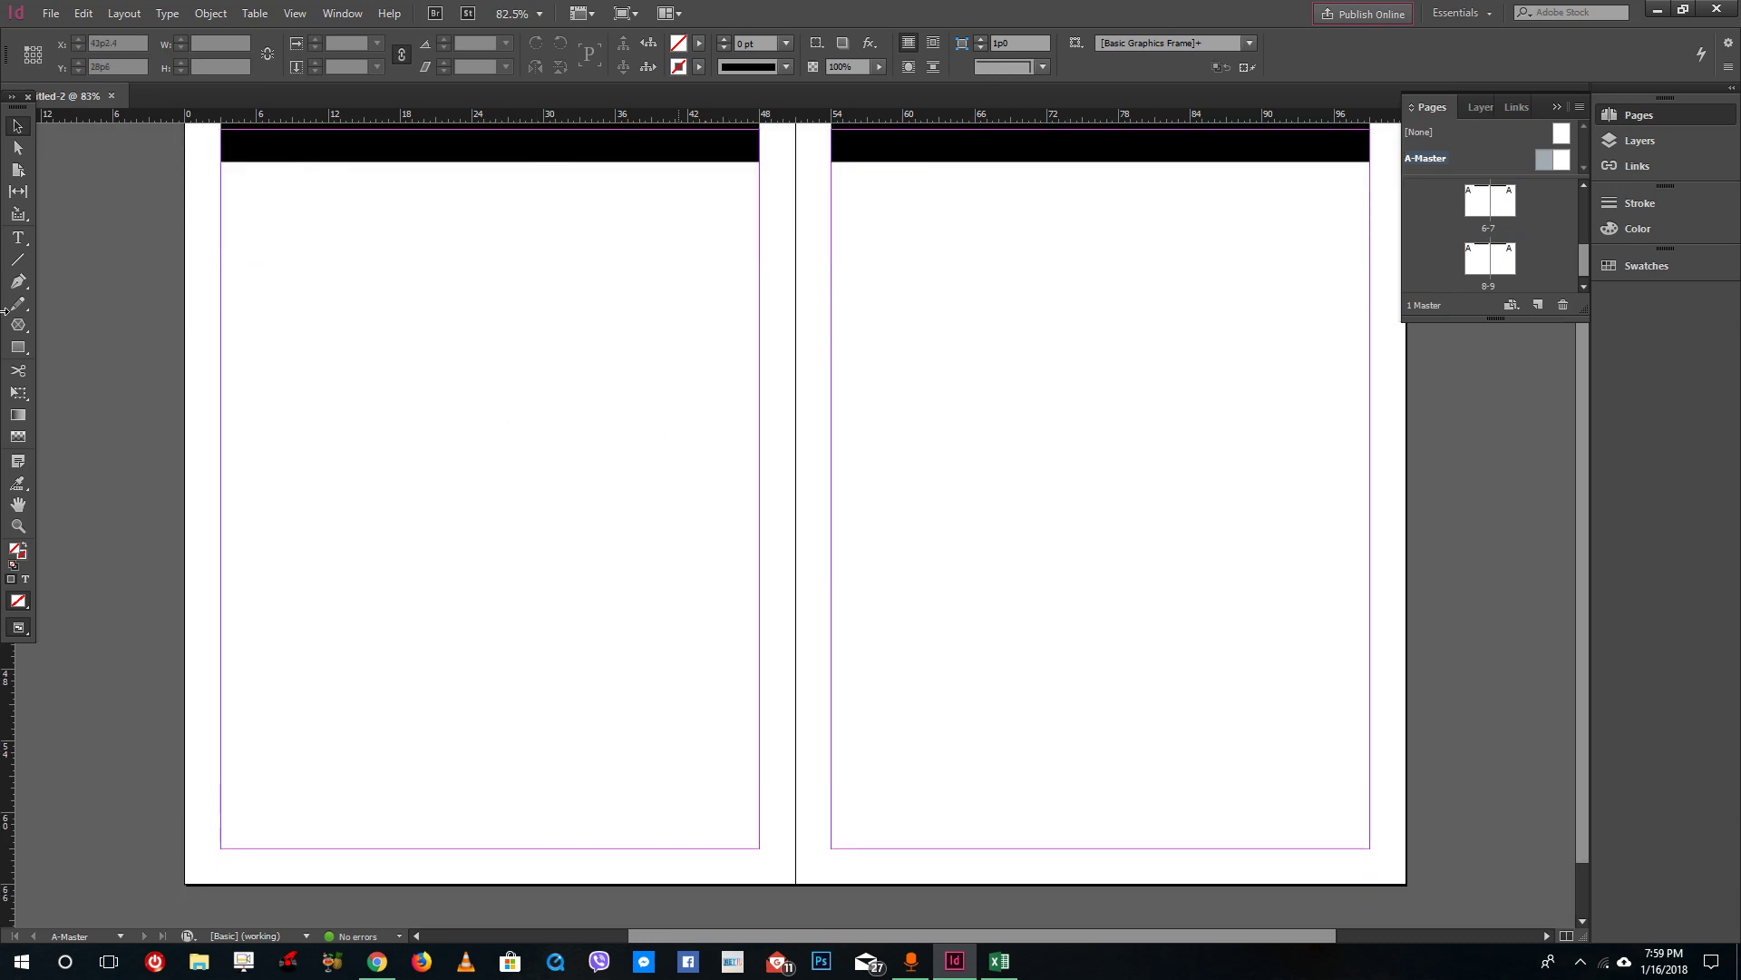
pyautogui.click(17, 347)
pyautogui.moveTo(184, 841); pyautogui.dragTo(547, 884)
pyautogui.click(699, 42)
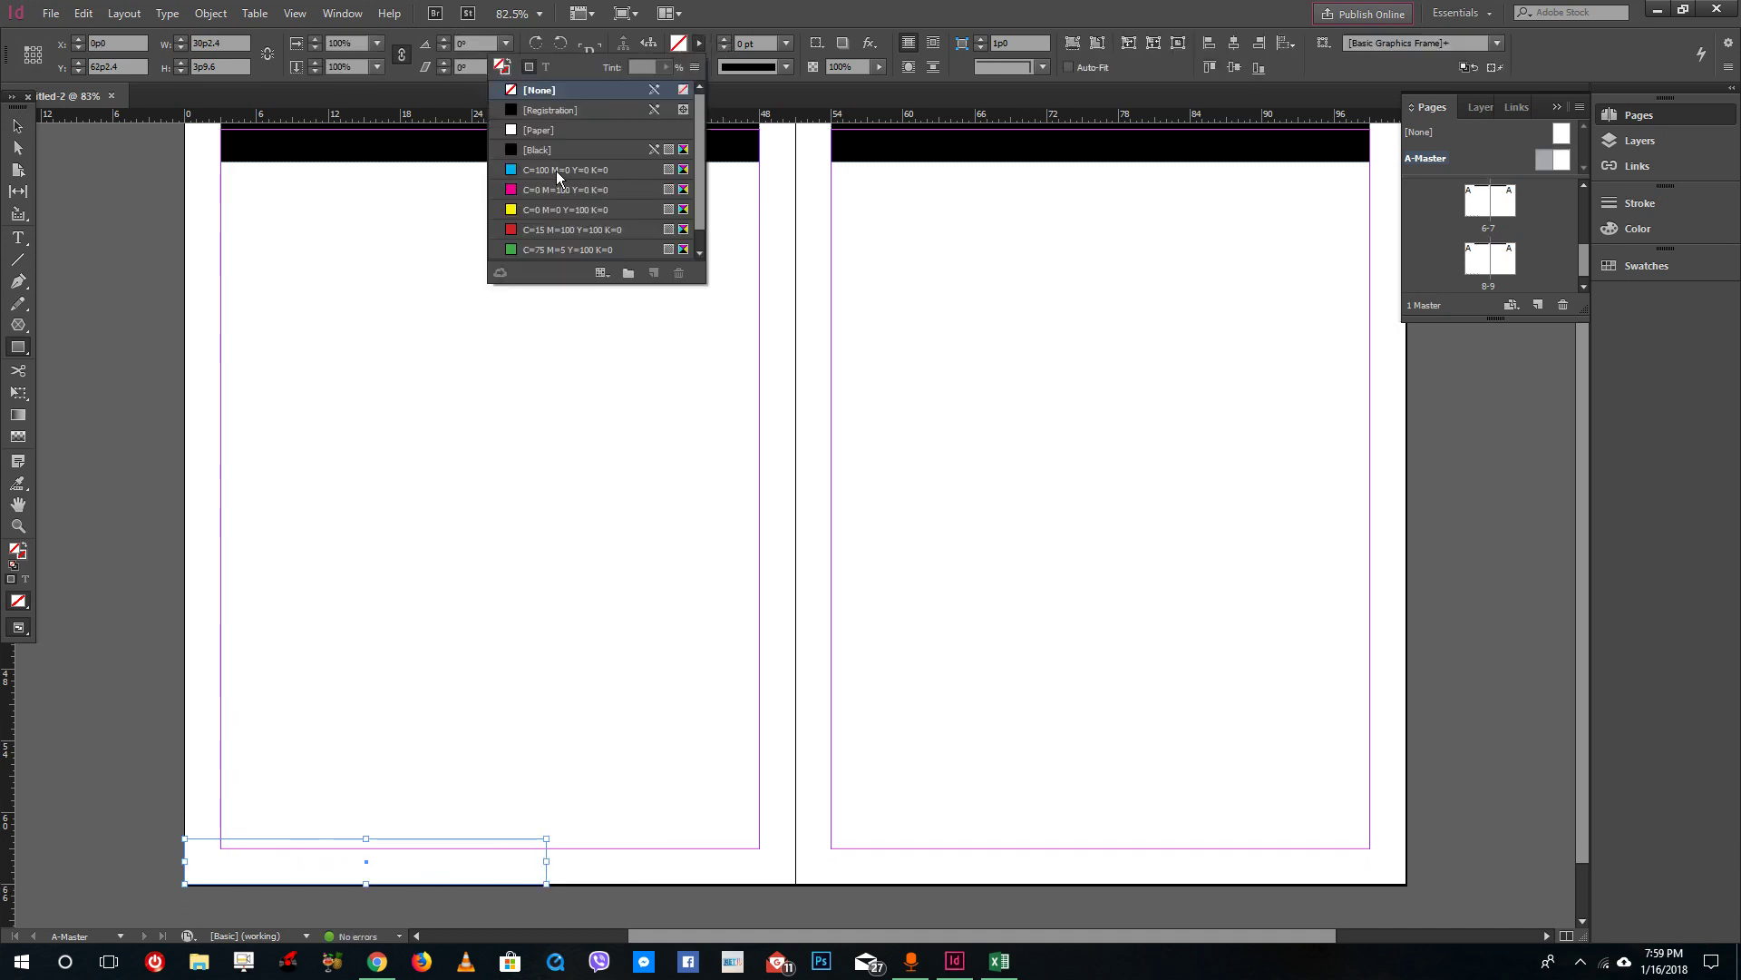
pyautogui.click(569, 170)
# Step: Duplicate the cyan footer bar into the lower-right corner of the right master page
pyautogui.click(20, 124)
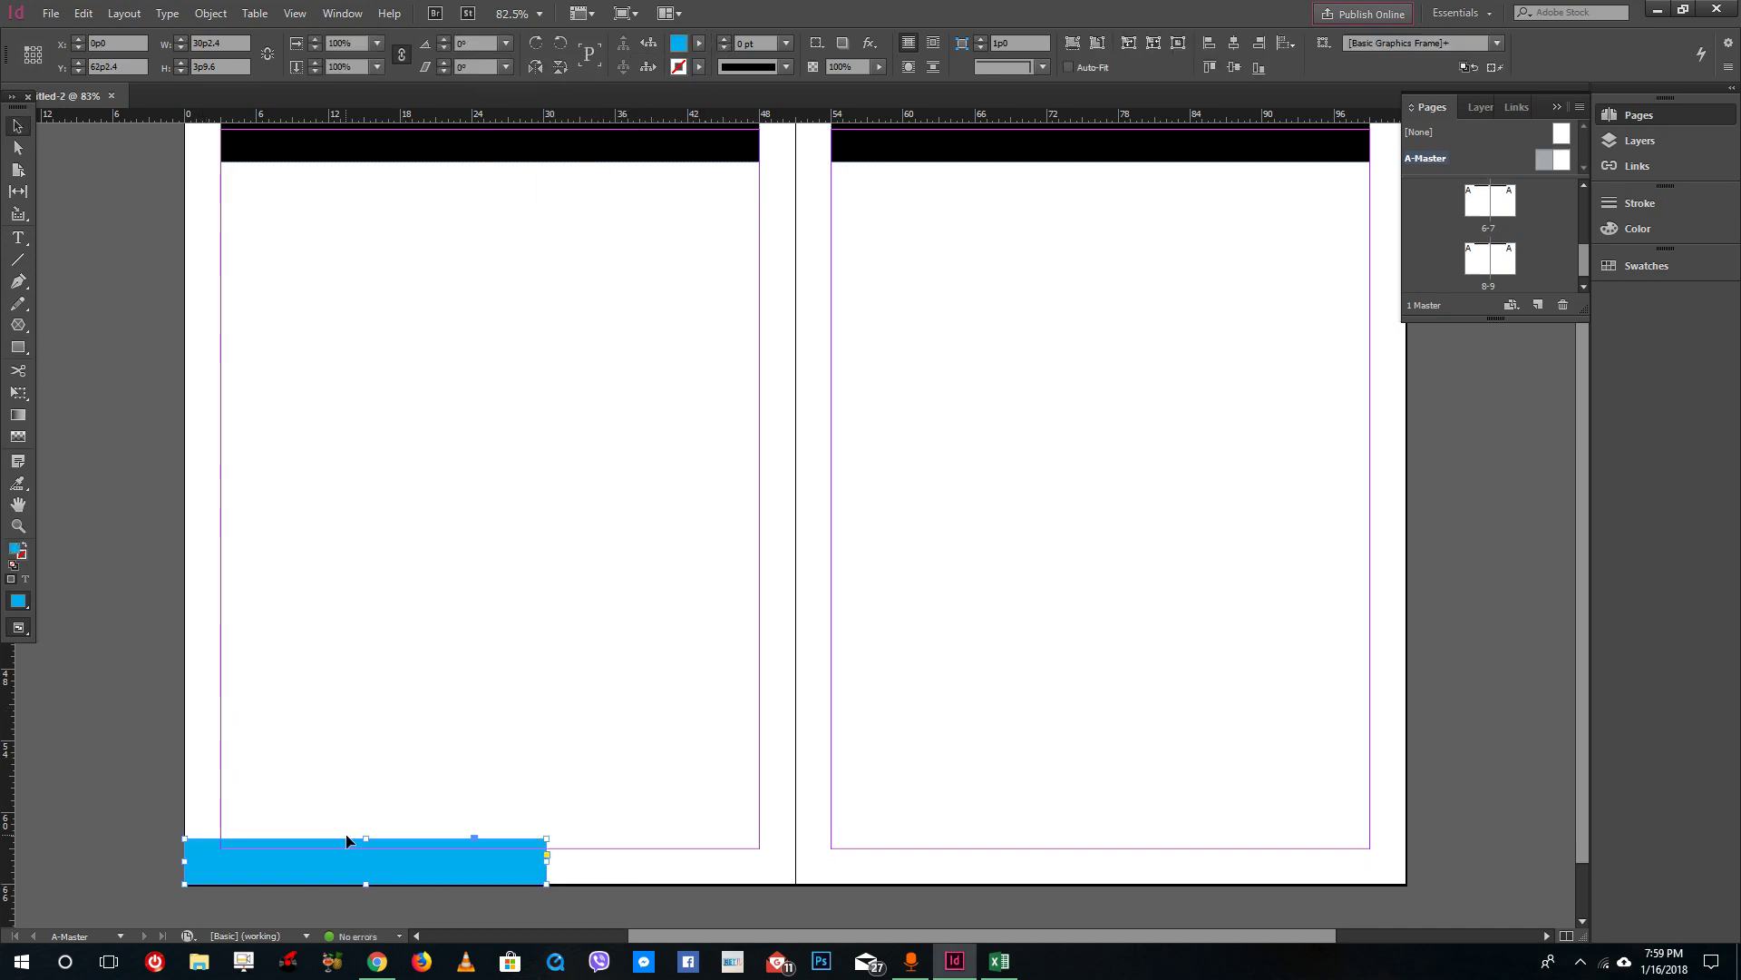
pyautogui.moveTo(277, 870); pyautogui.dragTo(1131, 867)
pyautogui.click(1085, 657)
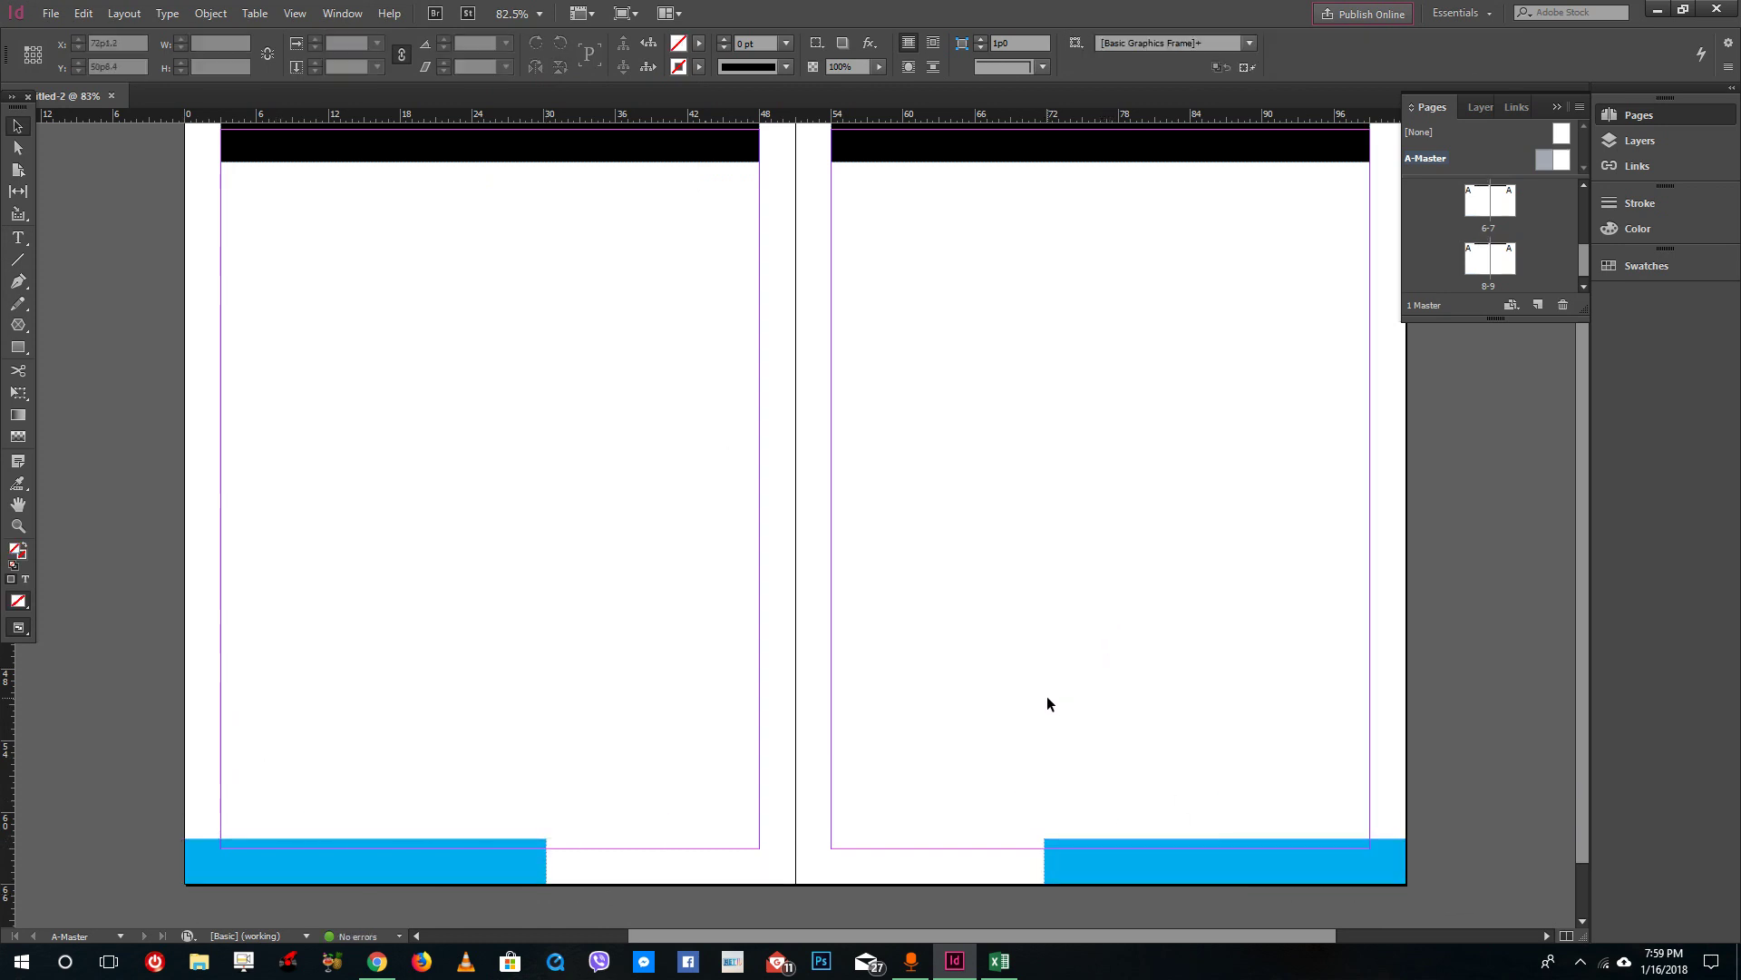
# Step: Add a text frame about 34p5 by 2p1 over the left page's black bar with the text "Header 1"
pyautogui.scroll(3, 1047, 697)
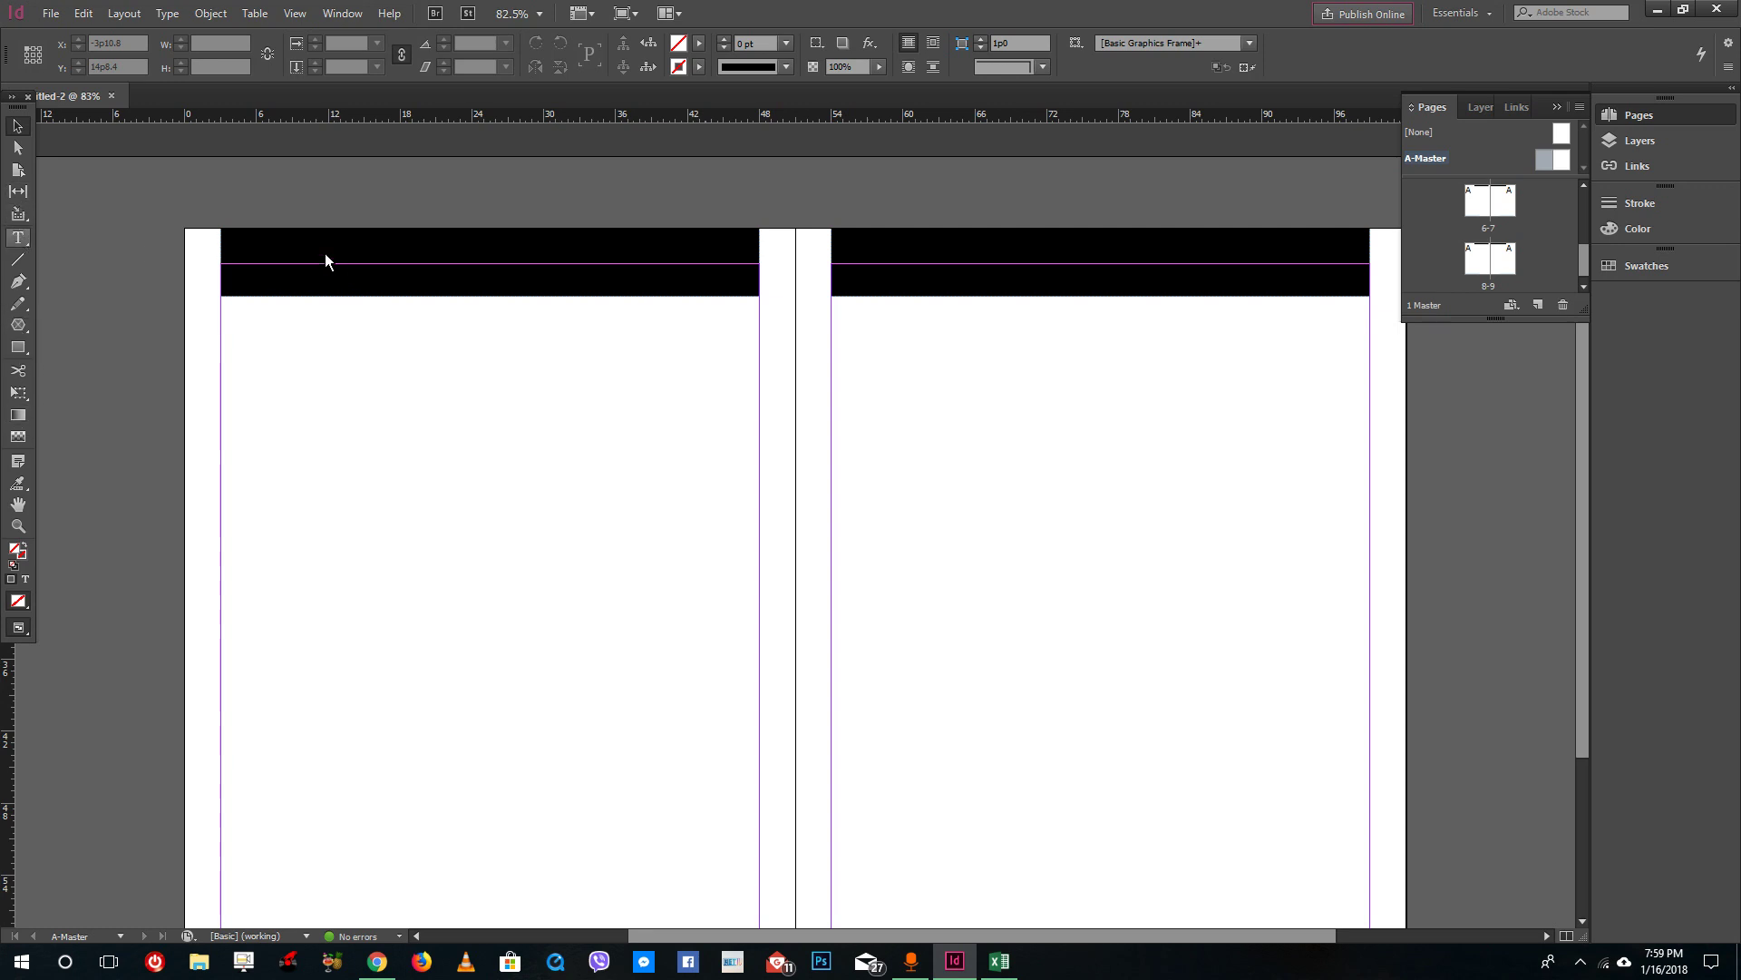
pyautogui.moveTo(284, 239); pyautogui.dragTo(696, 263)
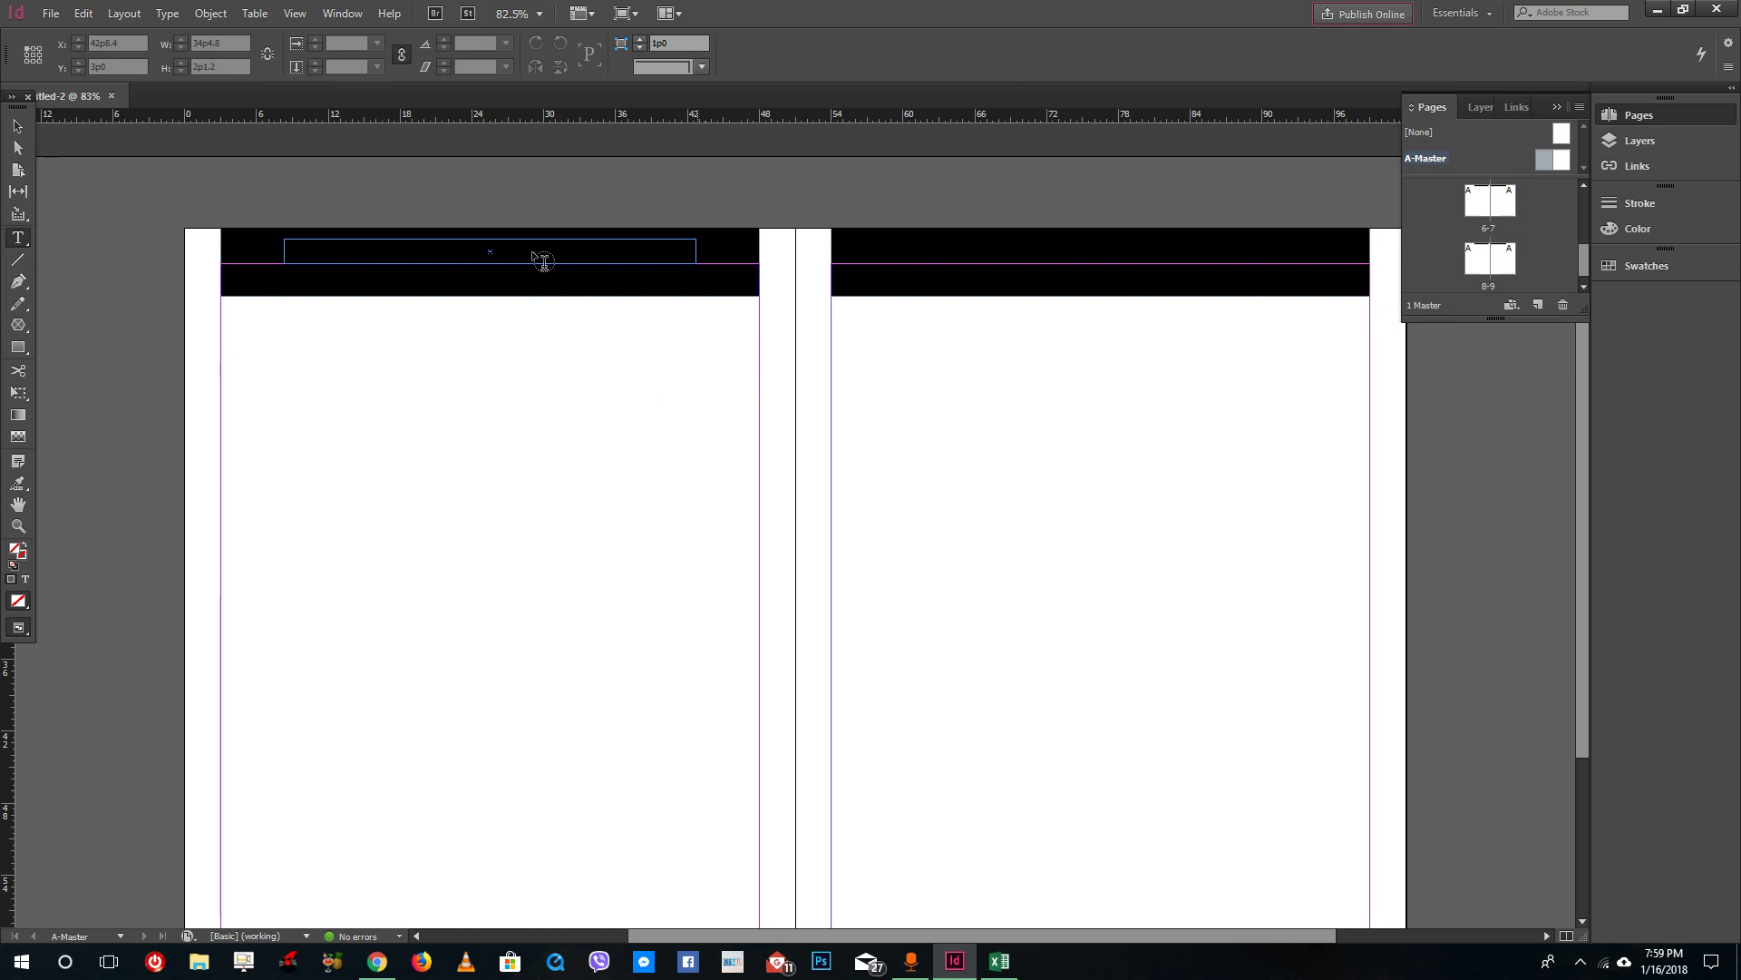
pyautogui.write('Thetext')
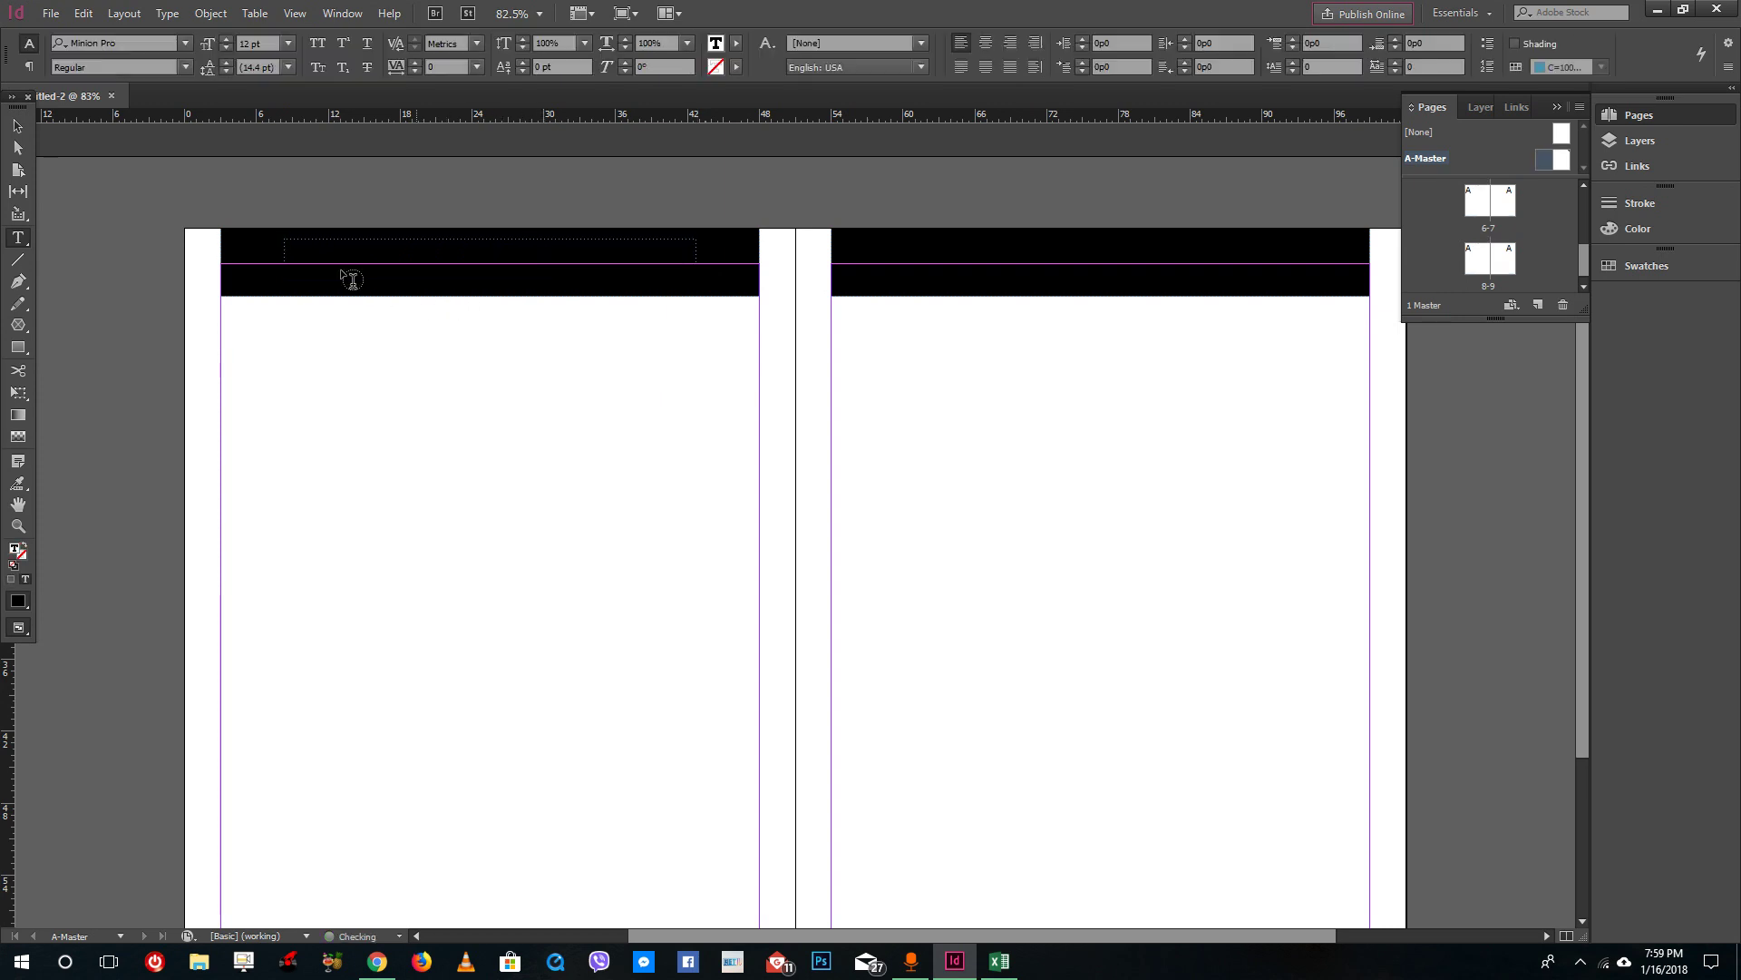
# Step: Change the fill color of the "Header 1" text to Paper
pyautogui.moveTo(323, 250); pyautogui.dragTo(526, 251)
pyautogui.moveTo(379, 248); pyautogui.dragTo(241, 226)
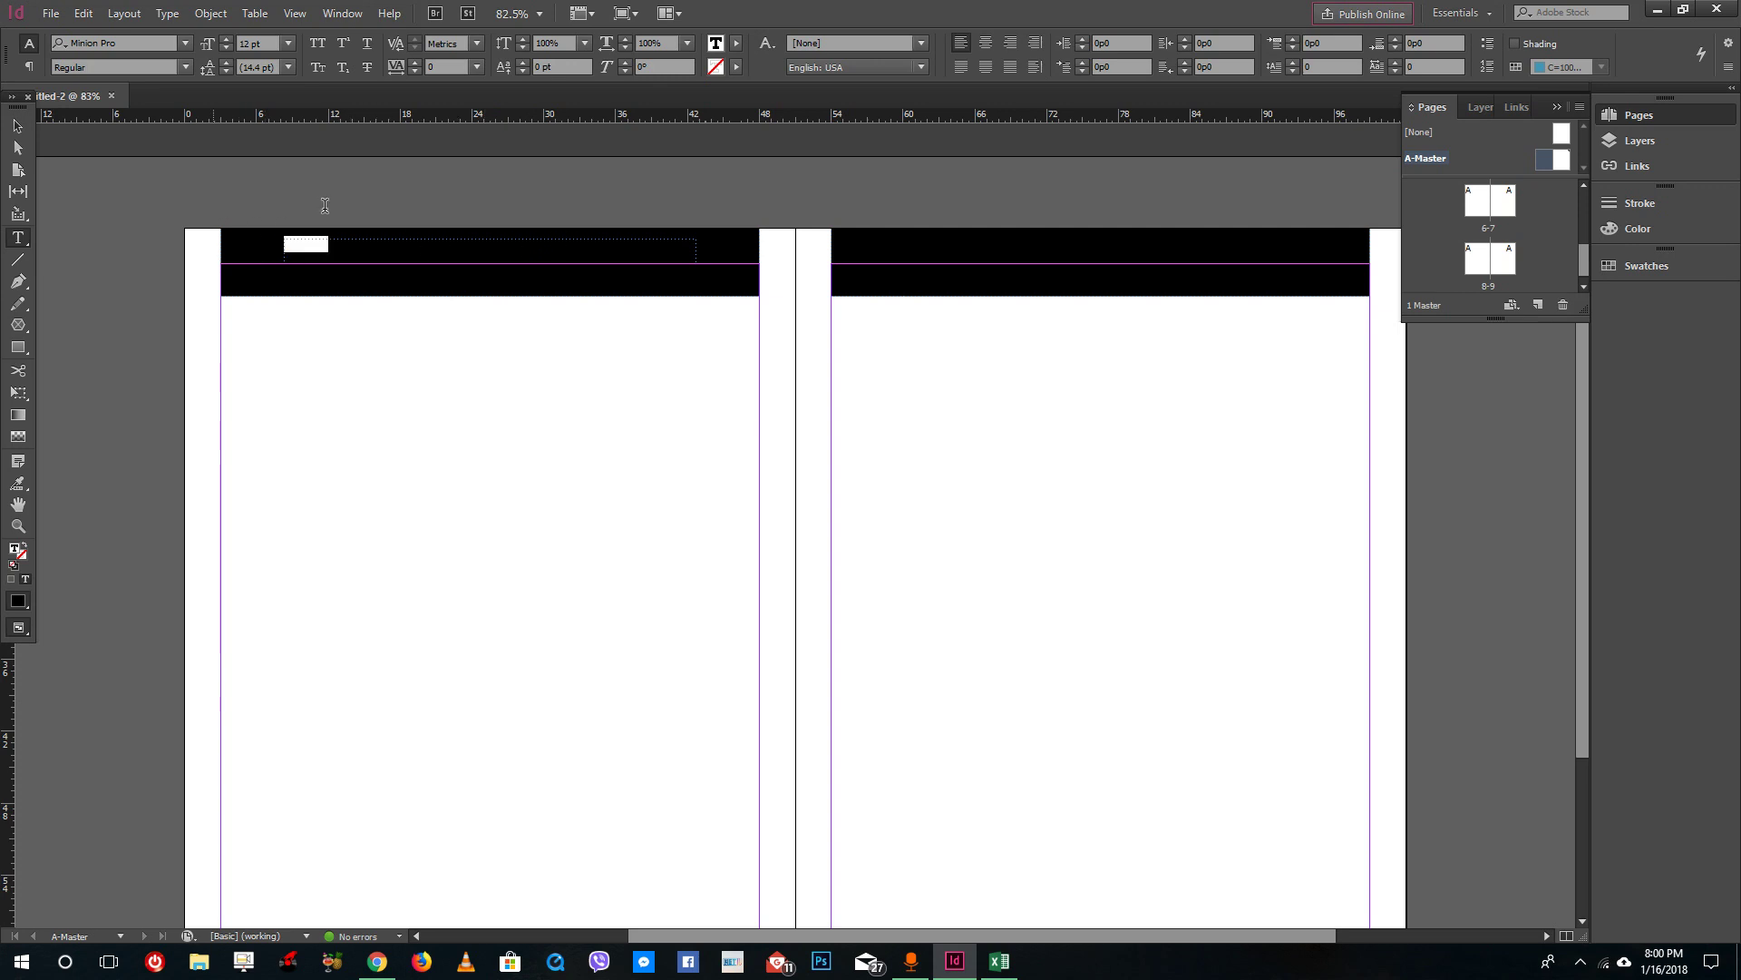
pyautogui.click(735, 42)
pyautogui.click(578, 127)
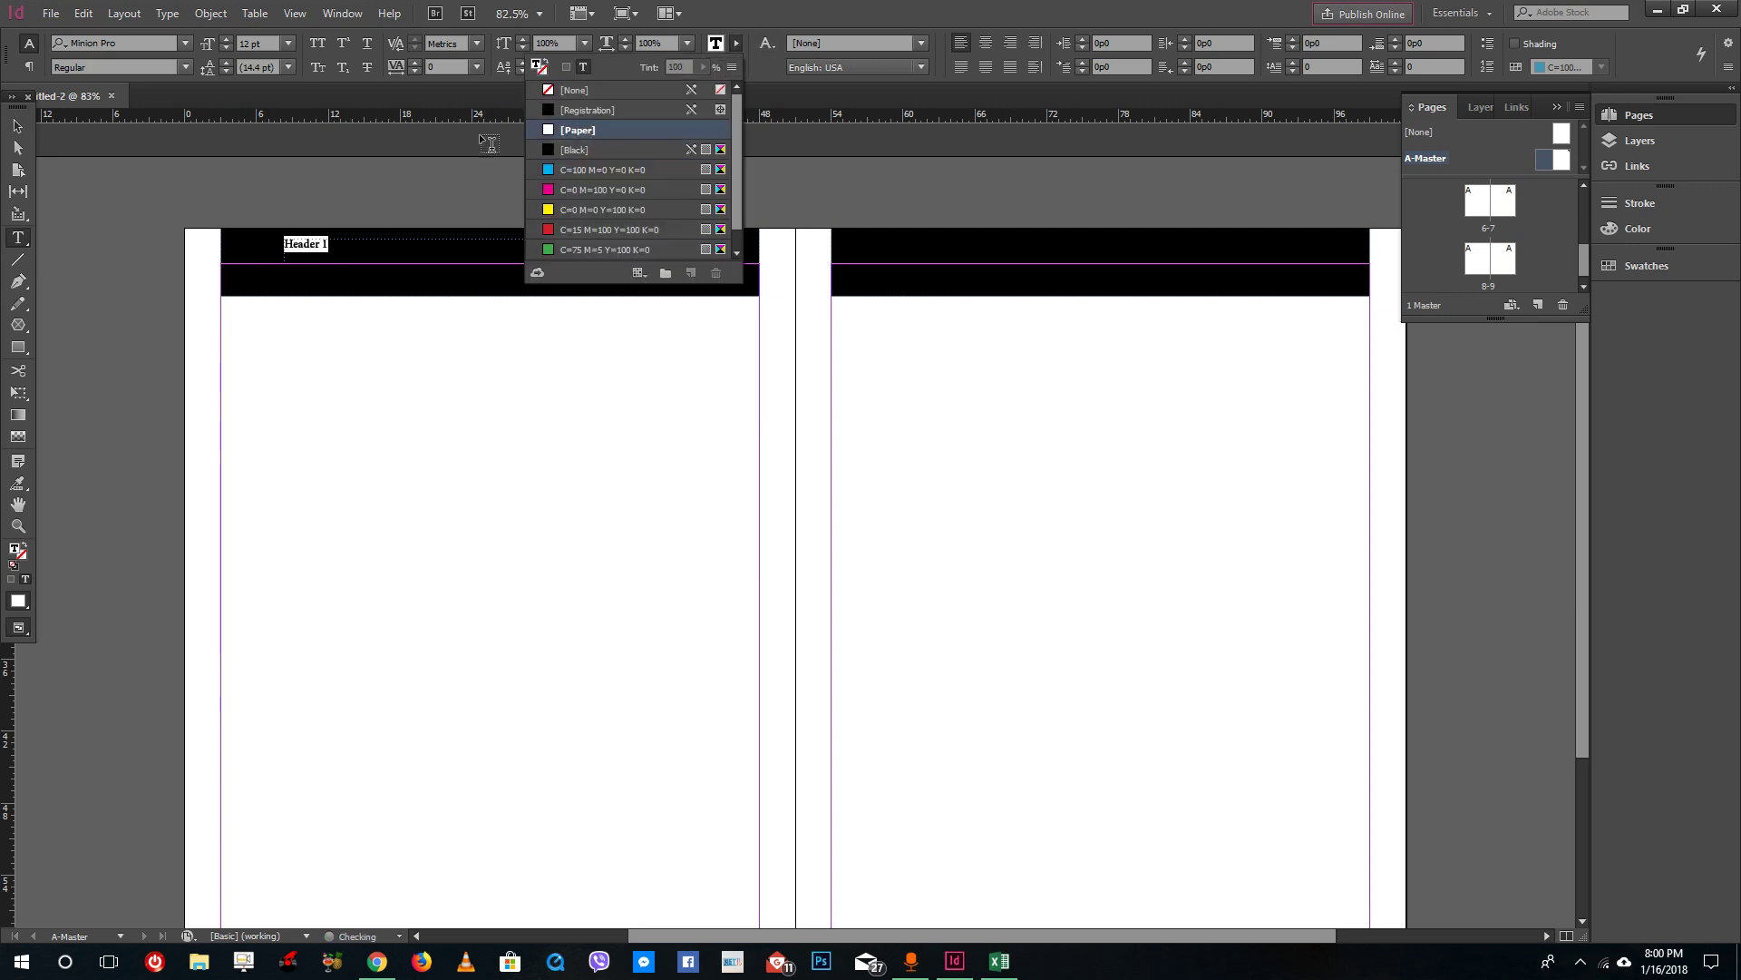
pyautogui.press('Escape')
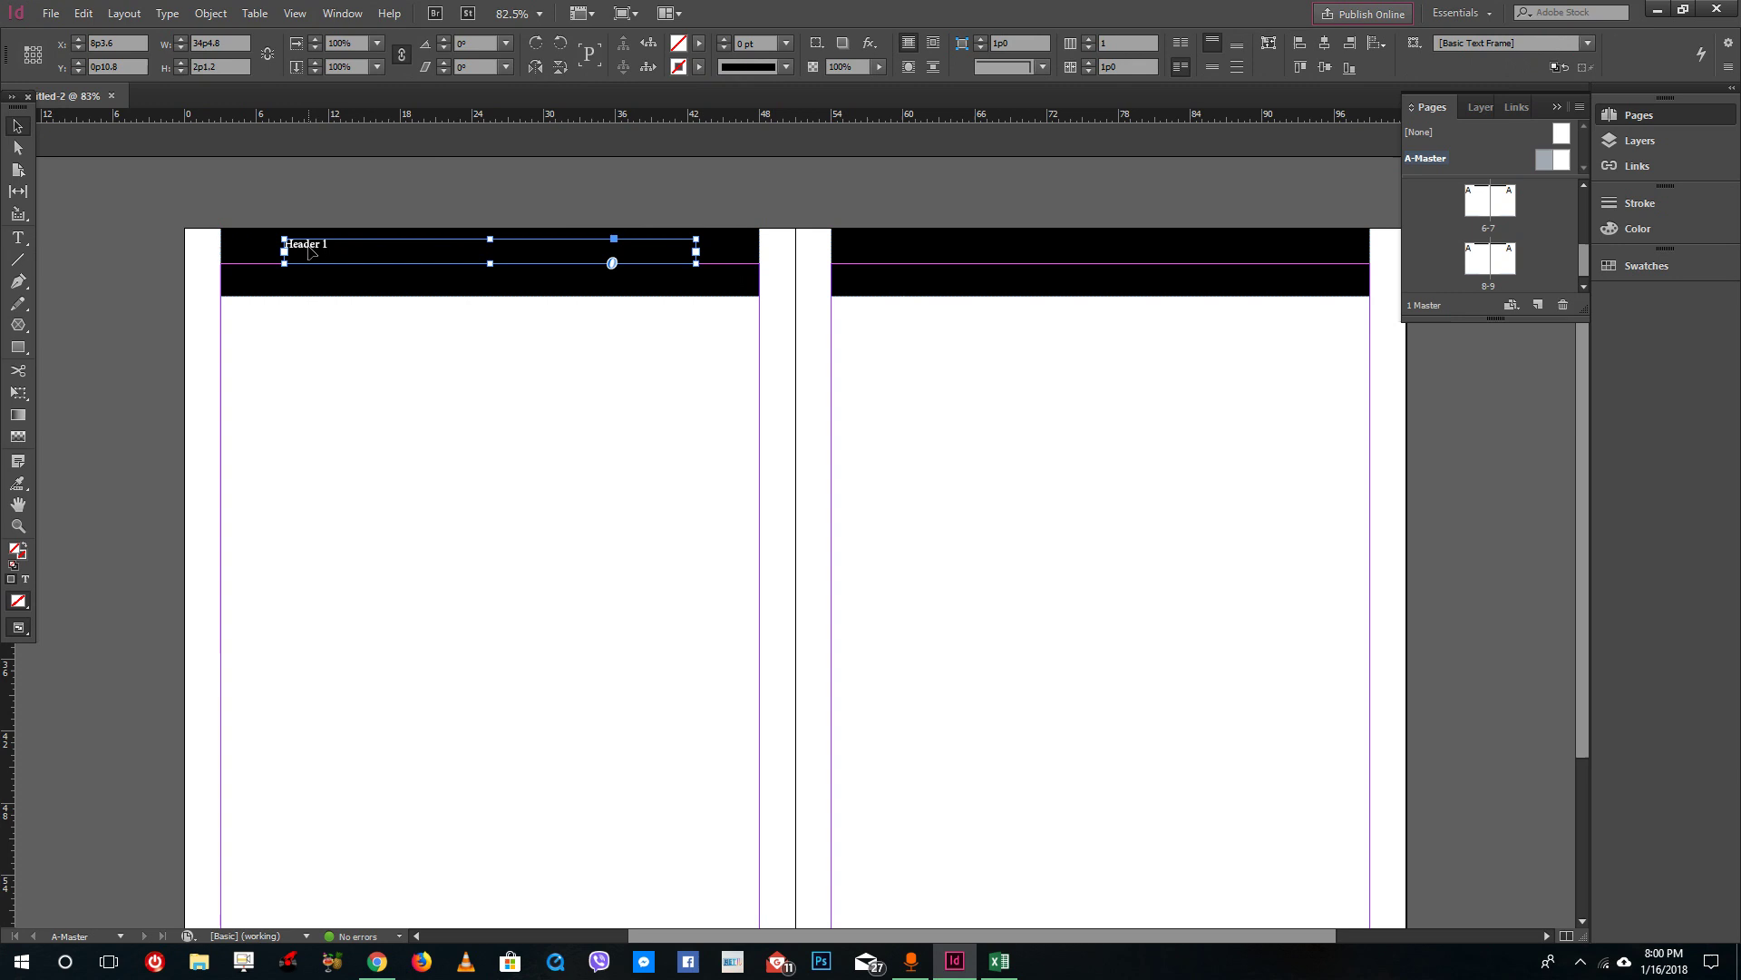
# Step: Duplicate the "Header 1" frame onto the right page's black bar and change the copy's text to "Header 2"
pyautogui.moveTo(310, 249); pyautogui.dragTo(925, 247)
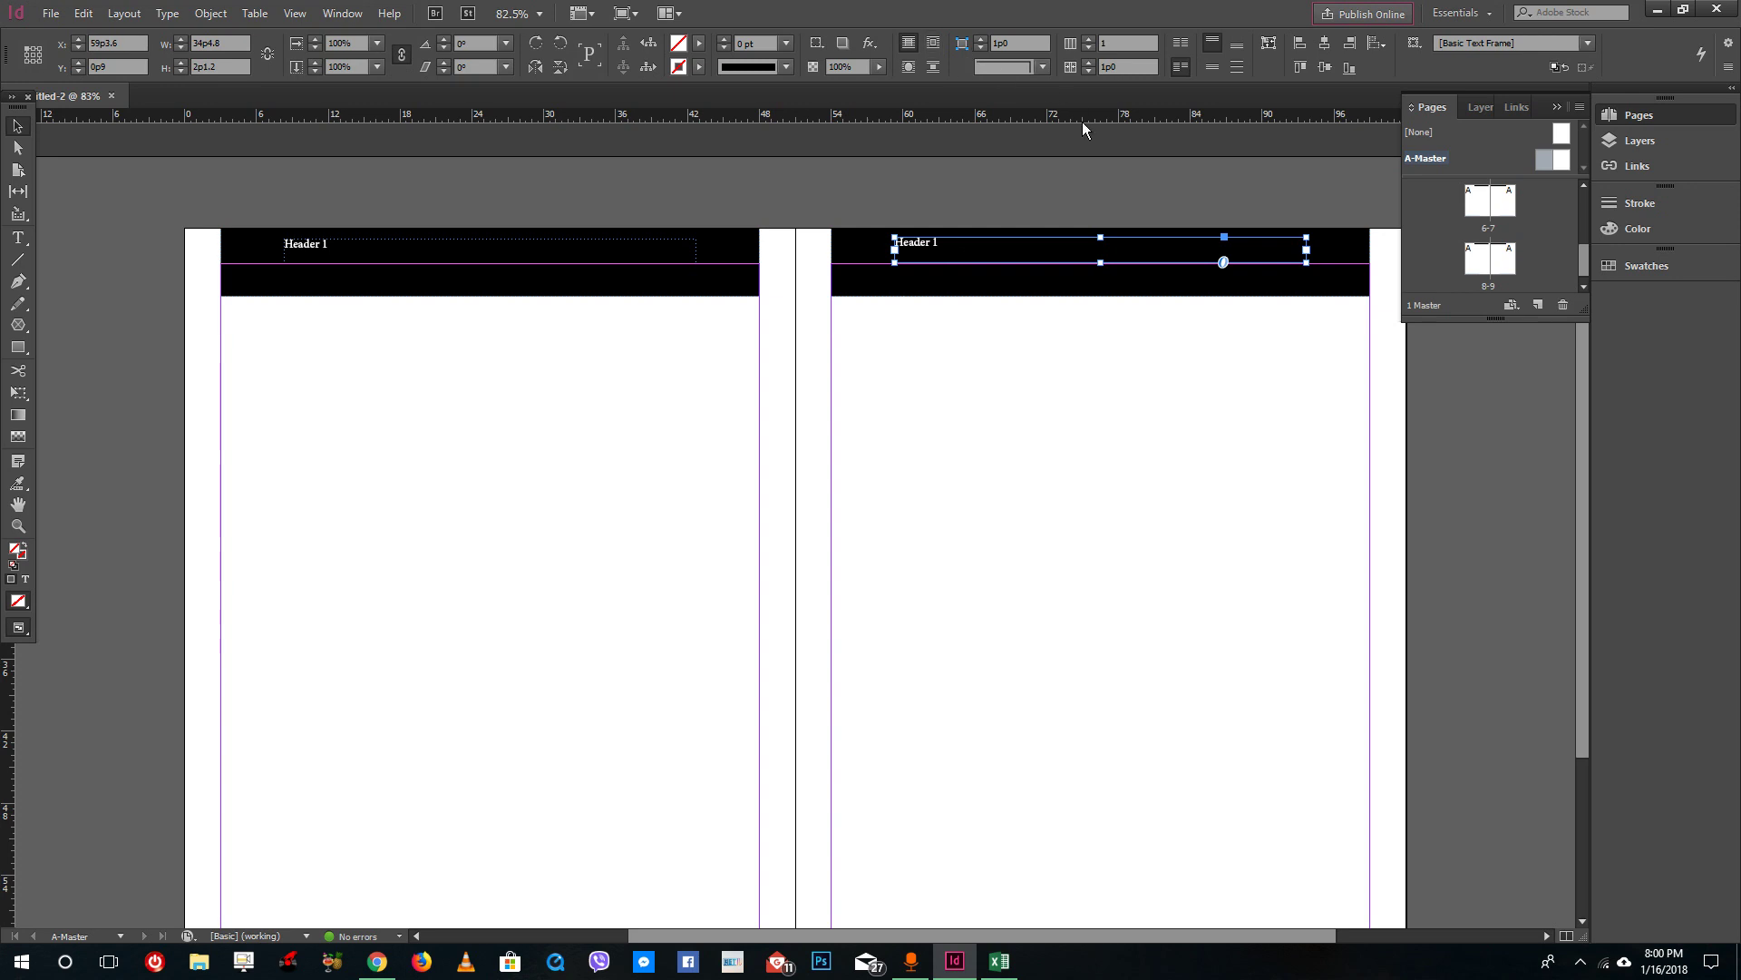
pyautogui.doubleClick(942, 245)
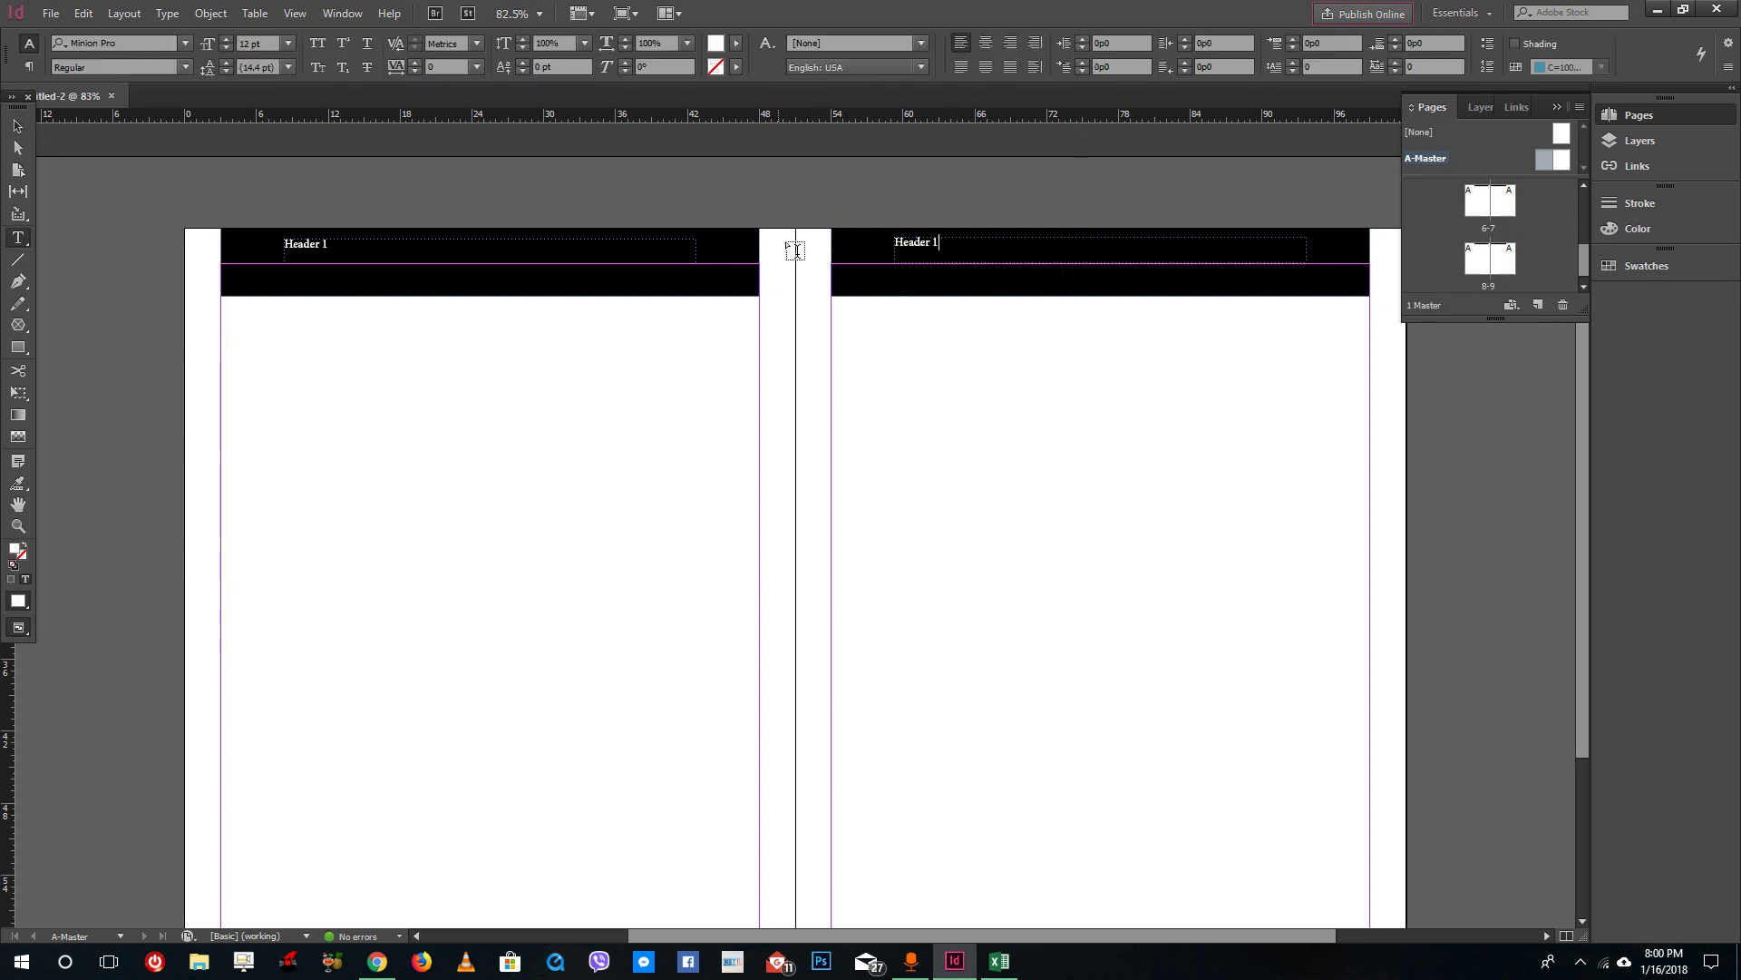
pyautogui.press('BackSpace')
pyautogui.write('2')
# Step: Right-align the "Header 2" text within its frame
pyautogui.hotkey('ctrl', 'a')
pyautogui.click(1010, 43)
pyautogui.click(18, 125)
pyautogui.click(700, 470)
# Step: Go to the spread with pages 6-7 and examine the master's headers and footer bars across the document spreads
pyautogui.scroll(-2, 568, 449)
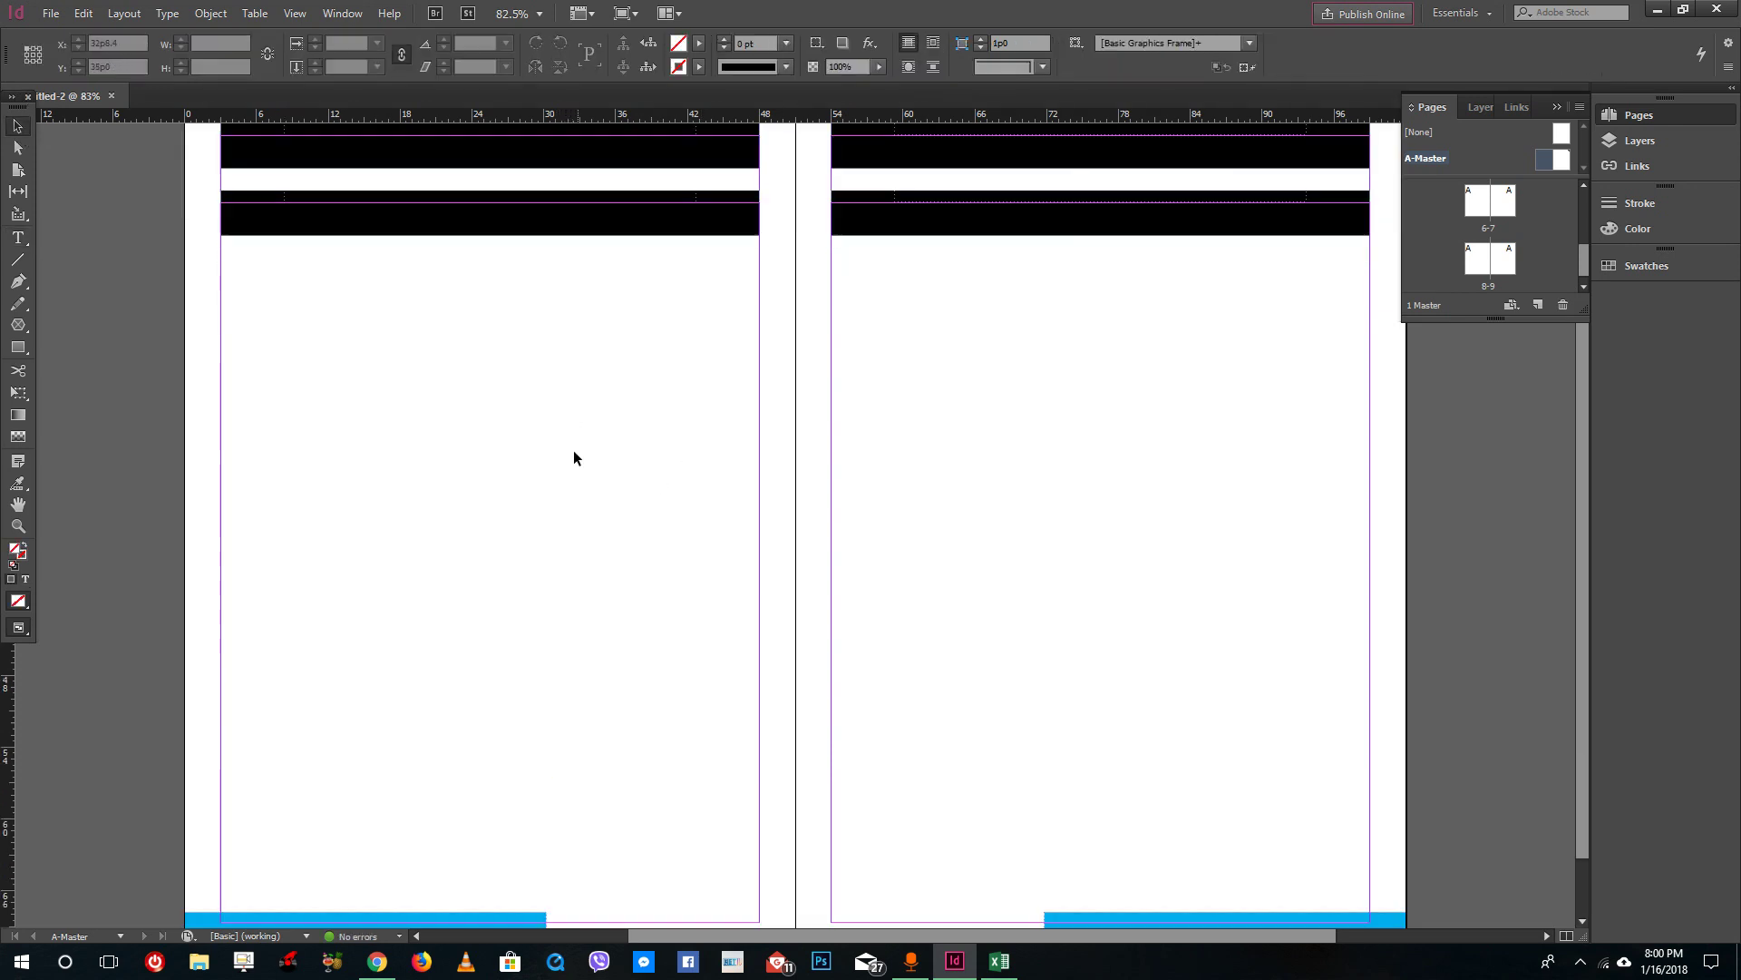
pyautogui.scroll(3, 573, 450)
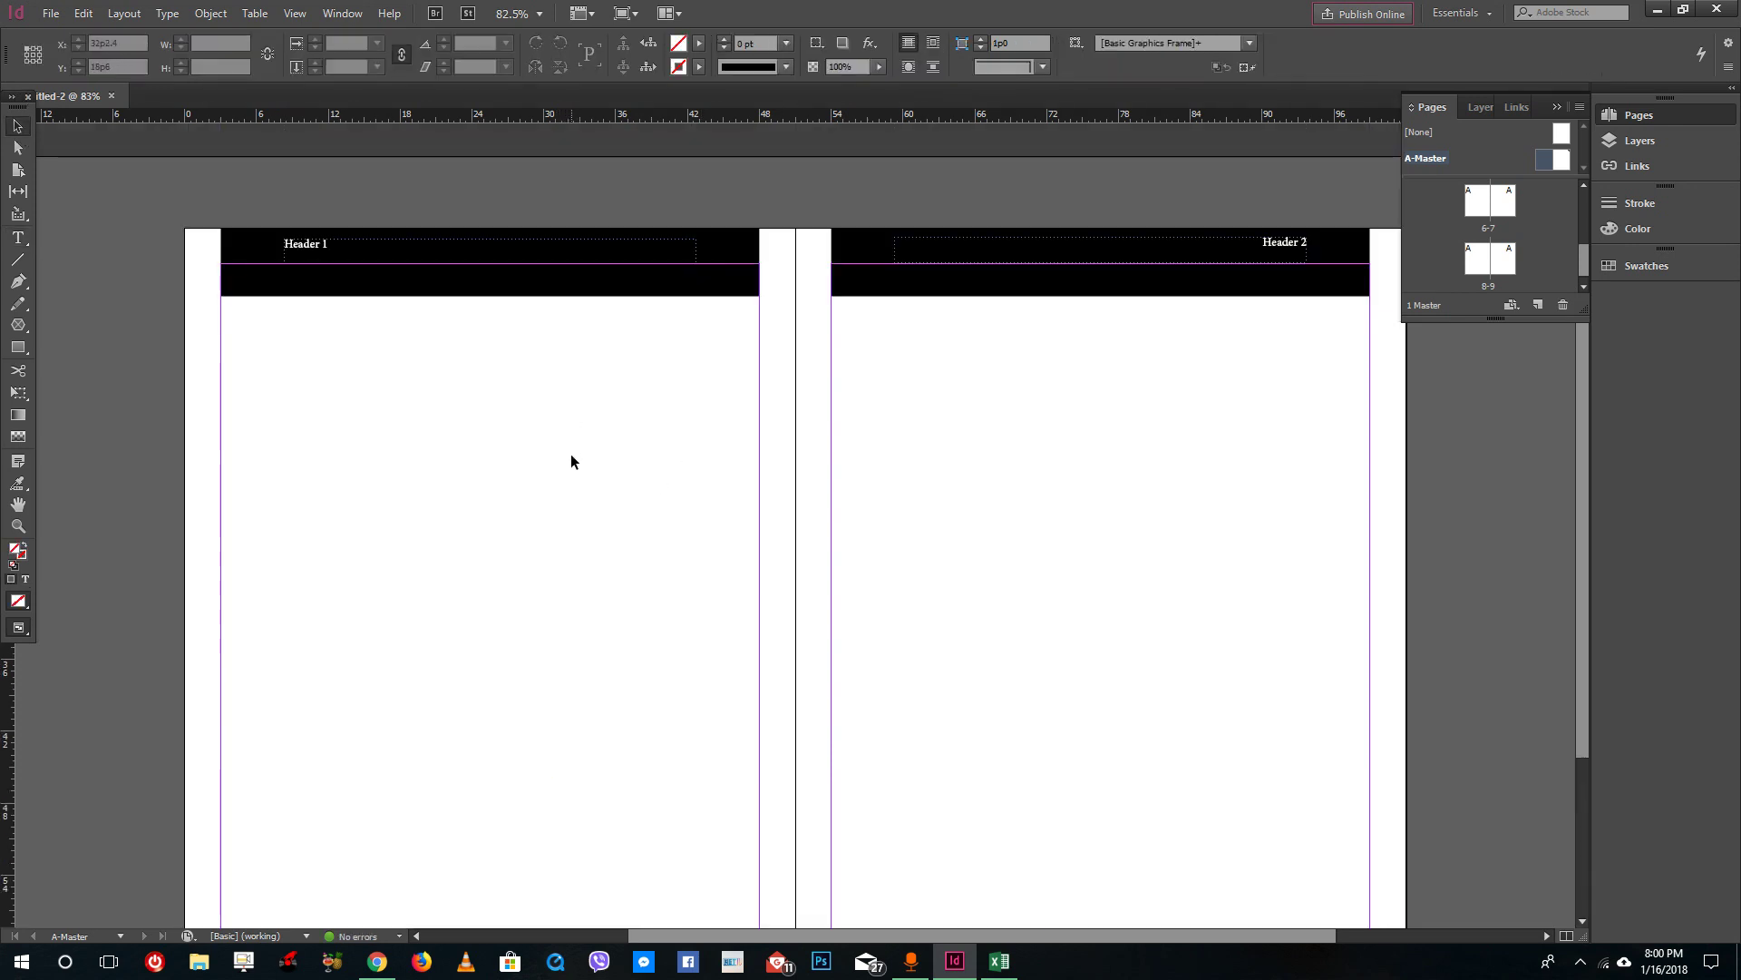
pyautogui.doubleClick(1478, 201)
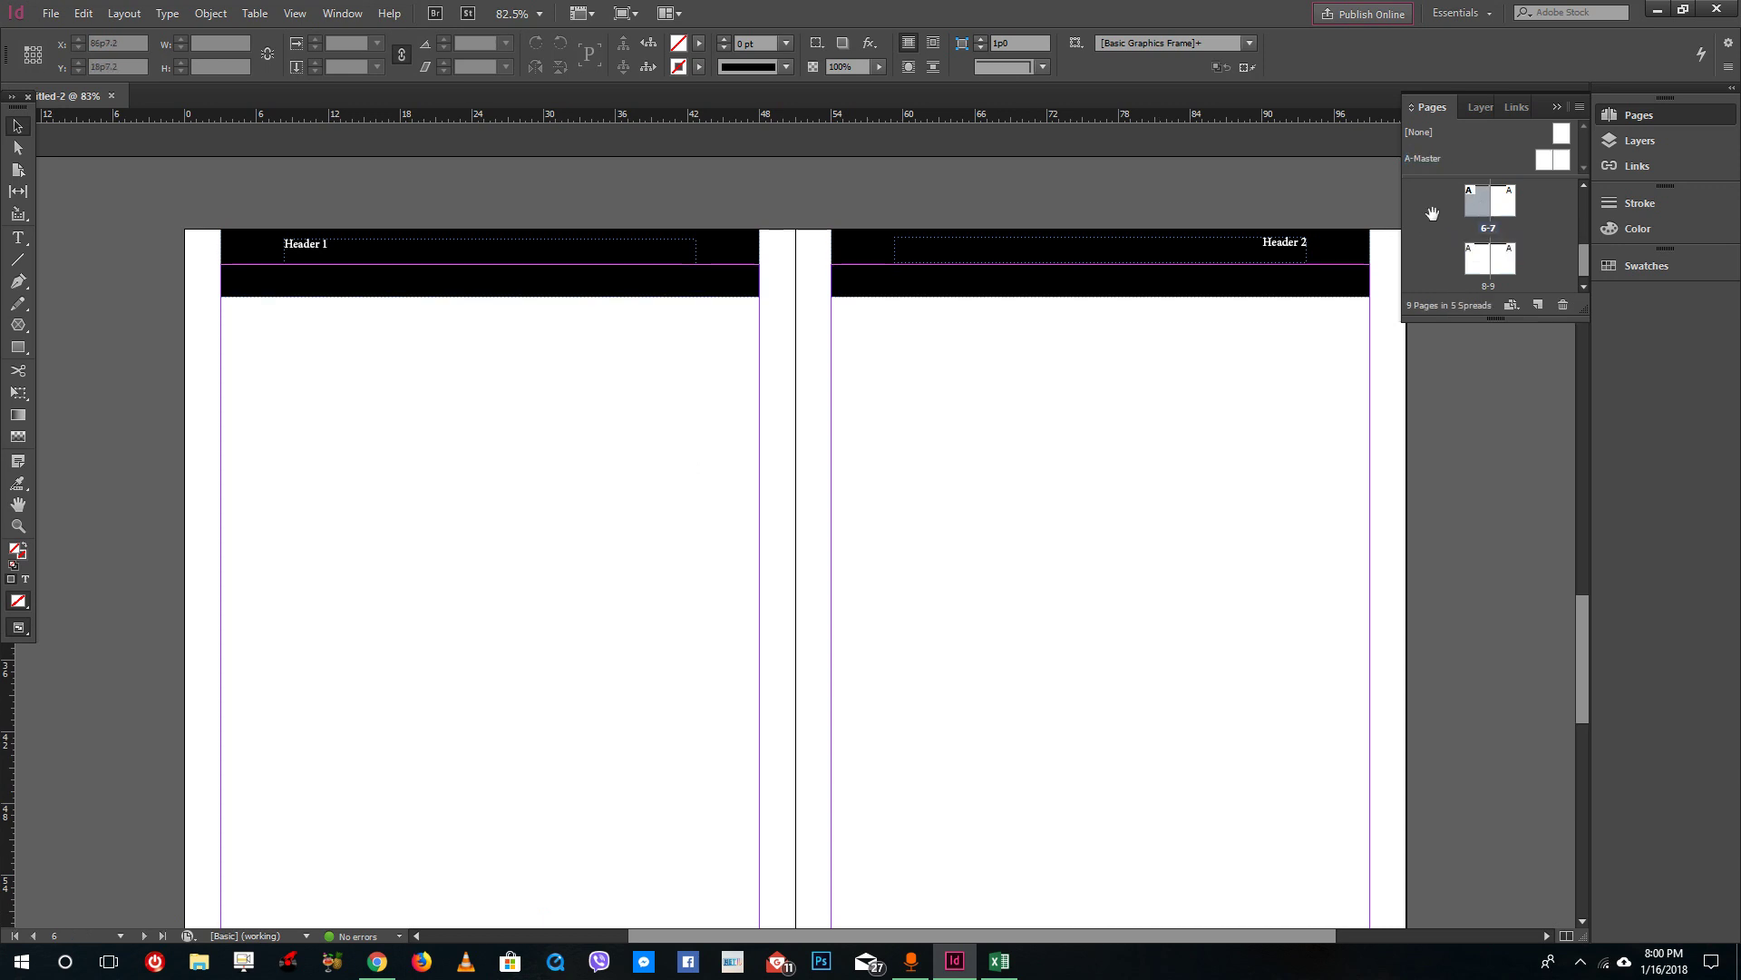
pyautogui.doubleClick(1481, 212)
pyautogui.scroll(-4, 1237, 431)
pyautogui.scroll(6, 1241, 458)
pyautogui.scroll(1, 1216, 553)
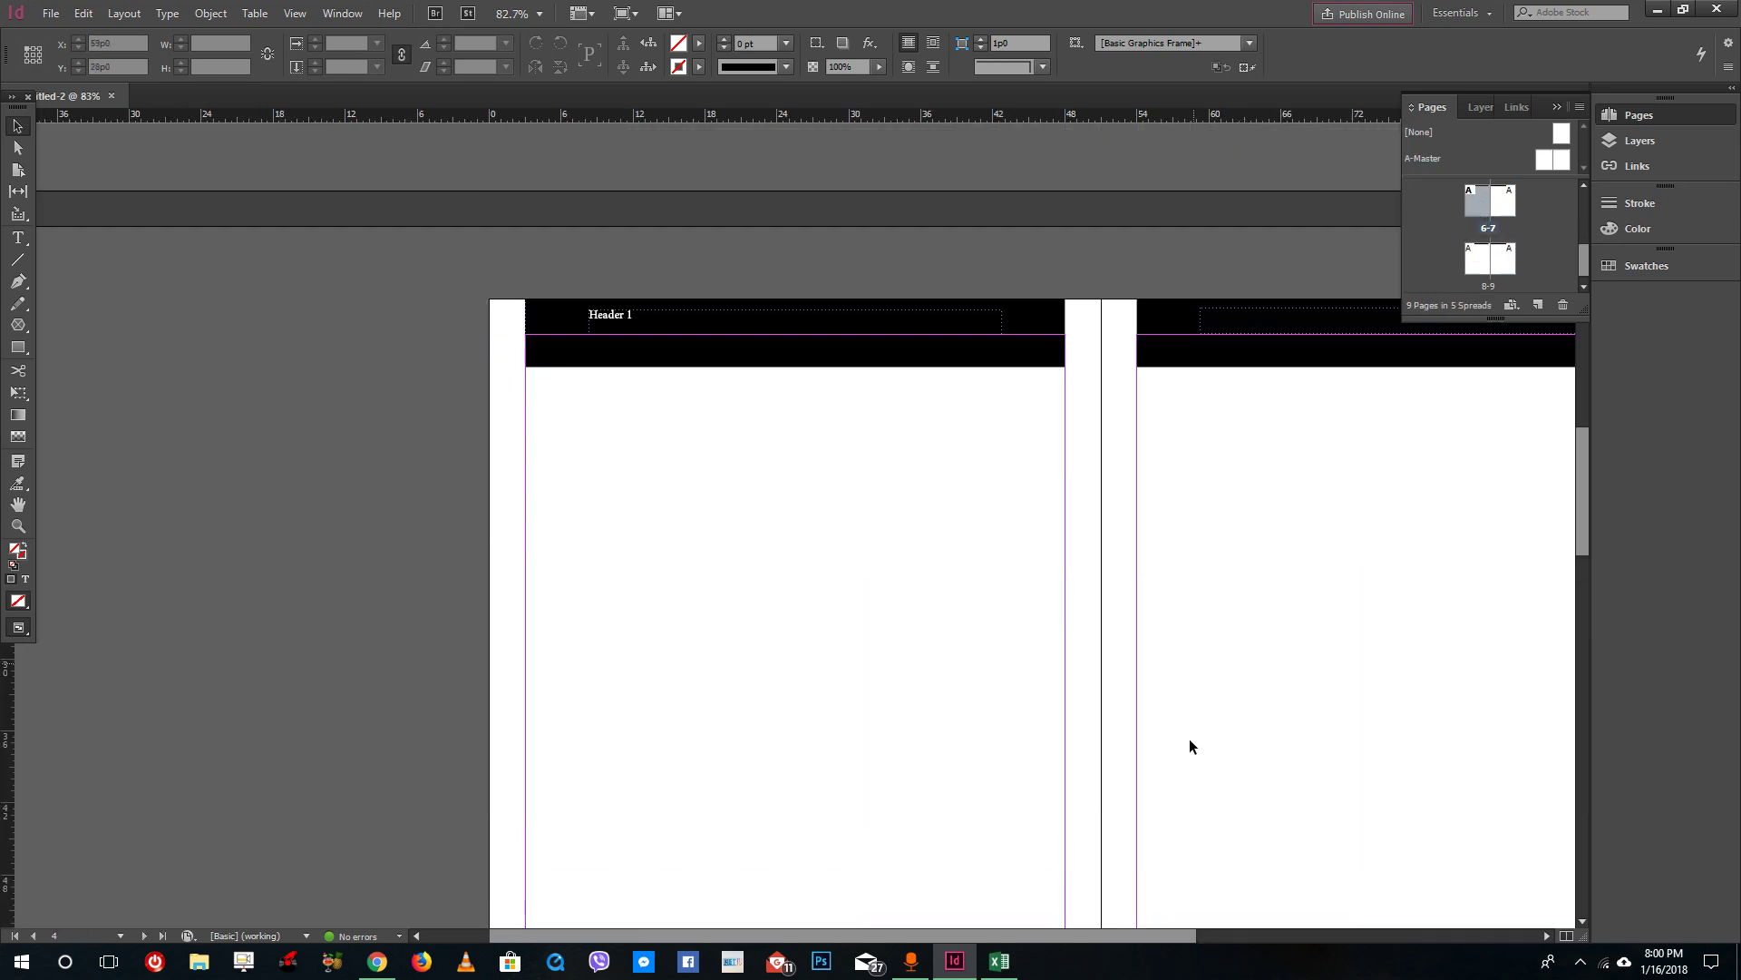
pyautogui.moveTo(1132, 941); pyautogui.dragTo(1317, 939)
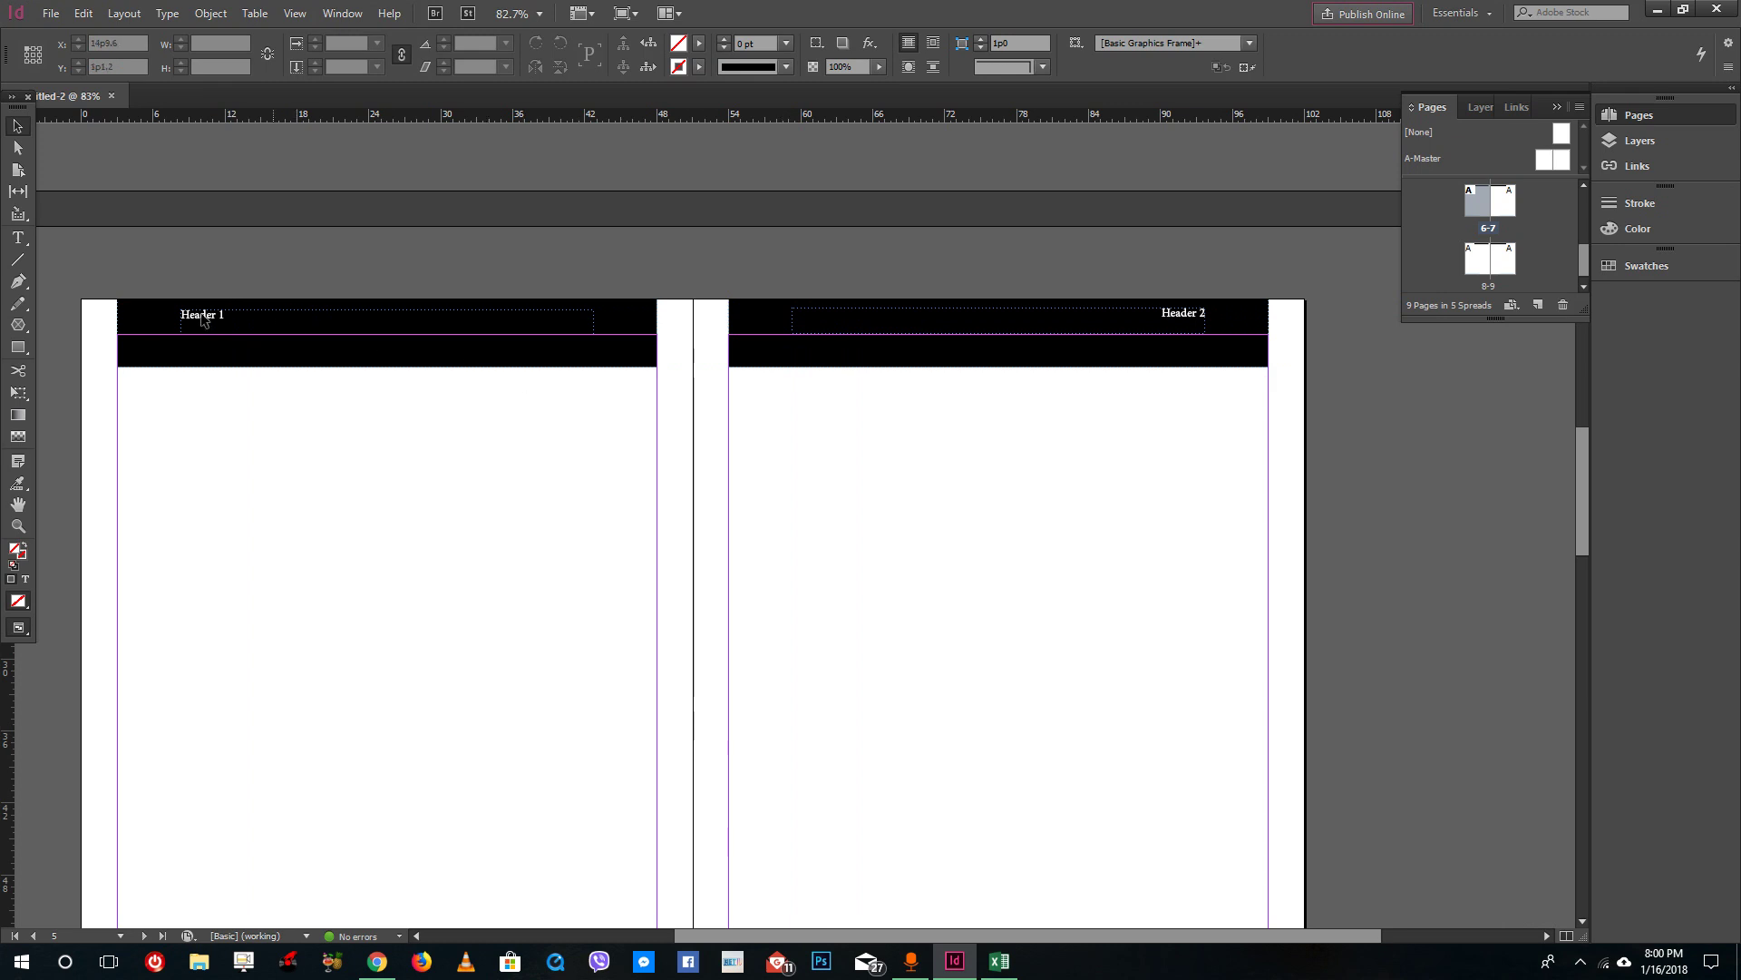
pyautogui.scroll(5, 431, 405)
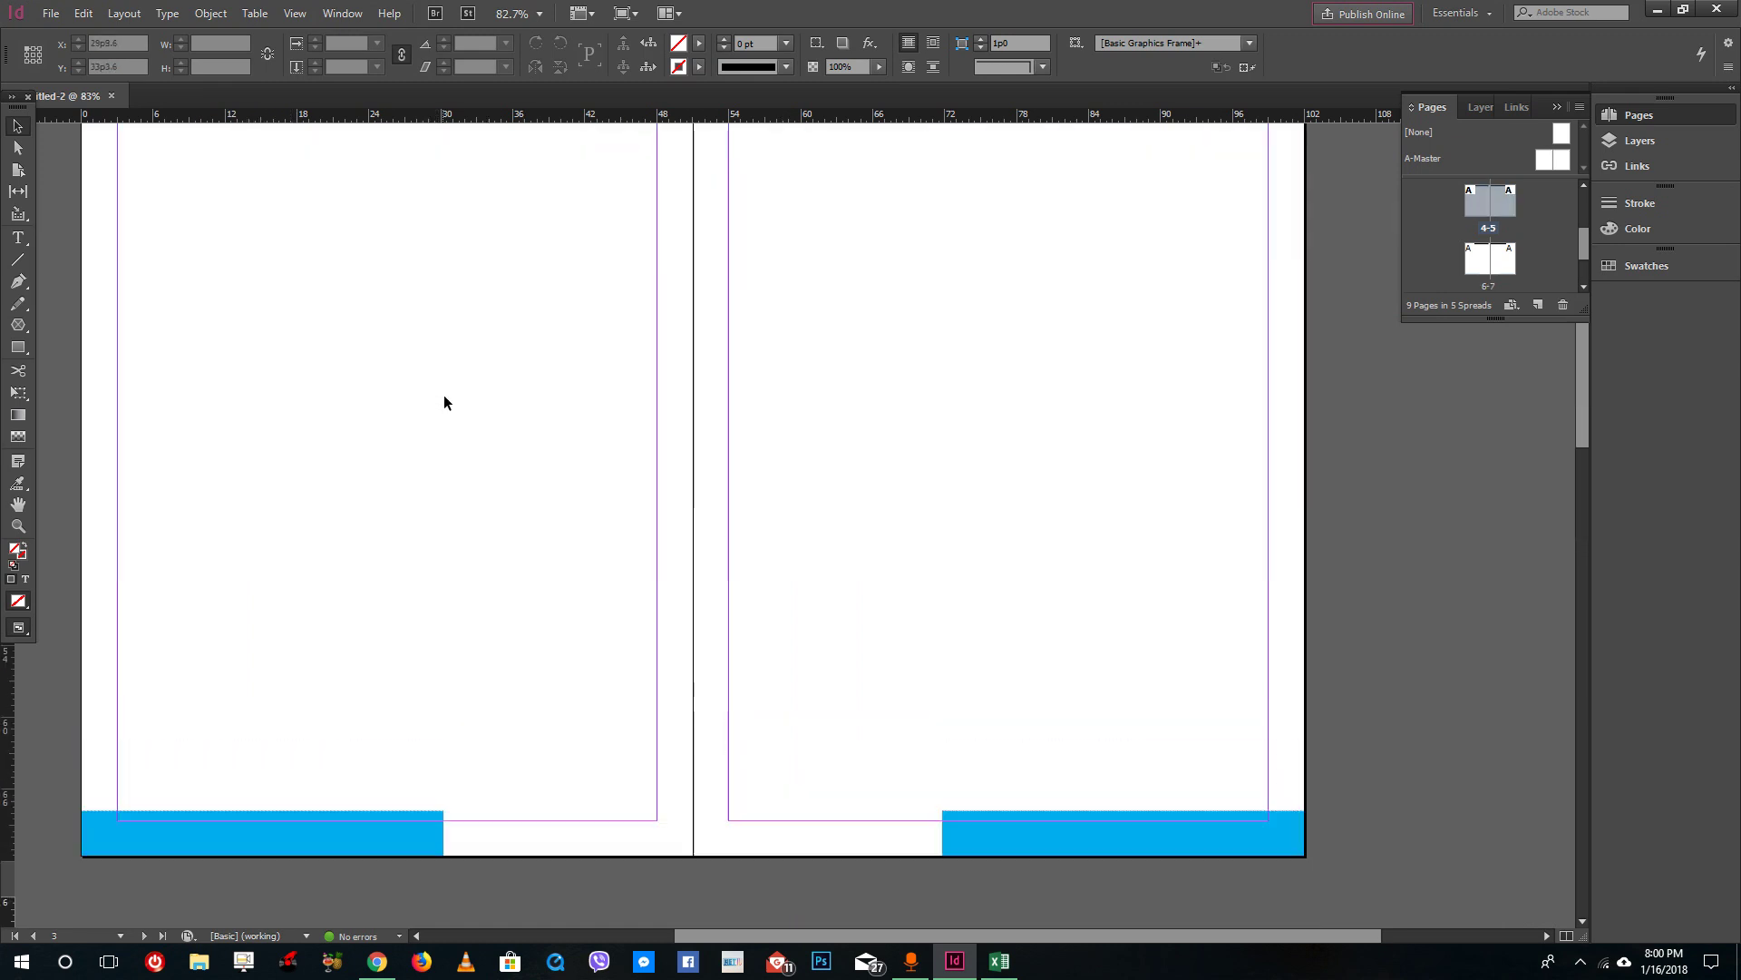
pyautogui.scroll(8, 445, 402)
# Step: Add one more page to the document and check the master's header and footer elements on the pages
pyautogui.click(1537, 306)
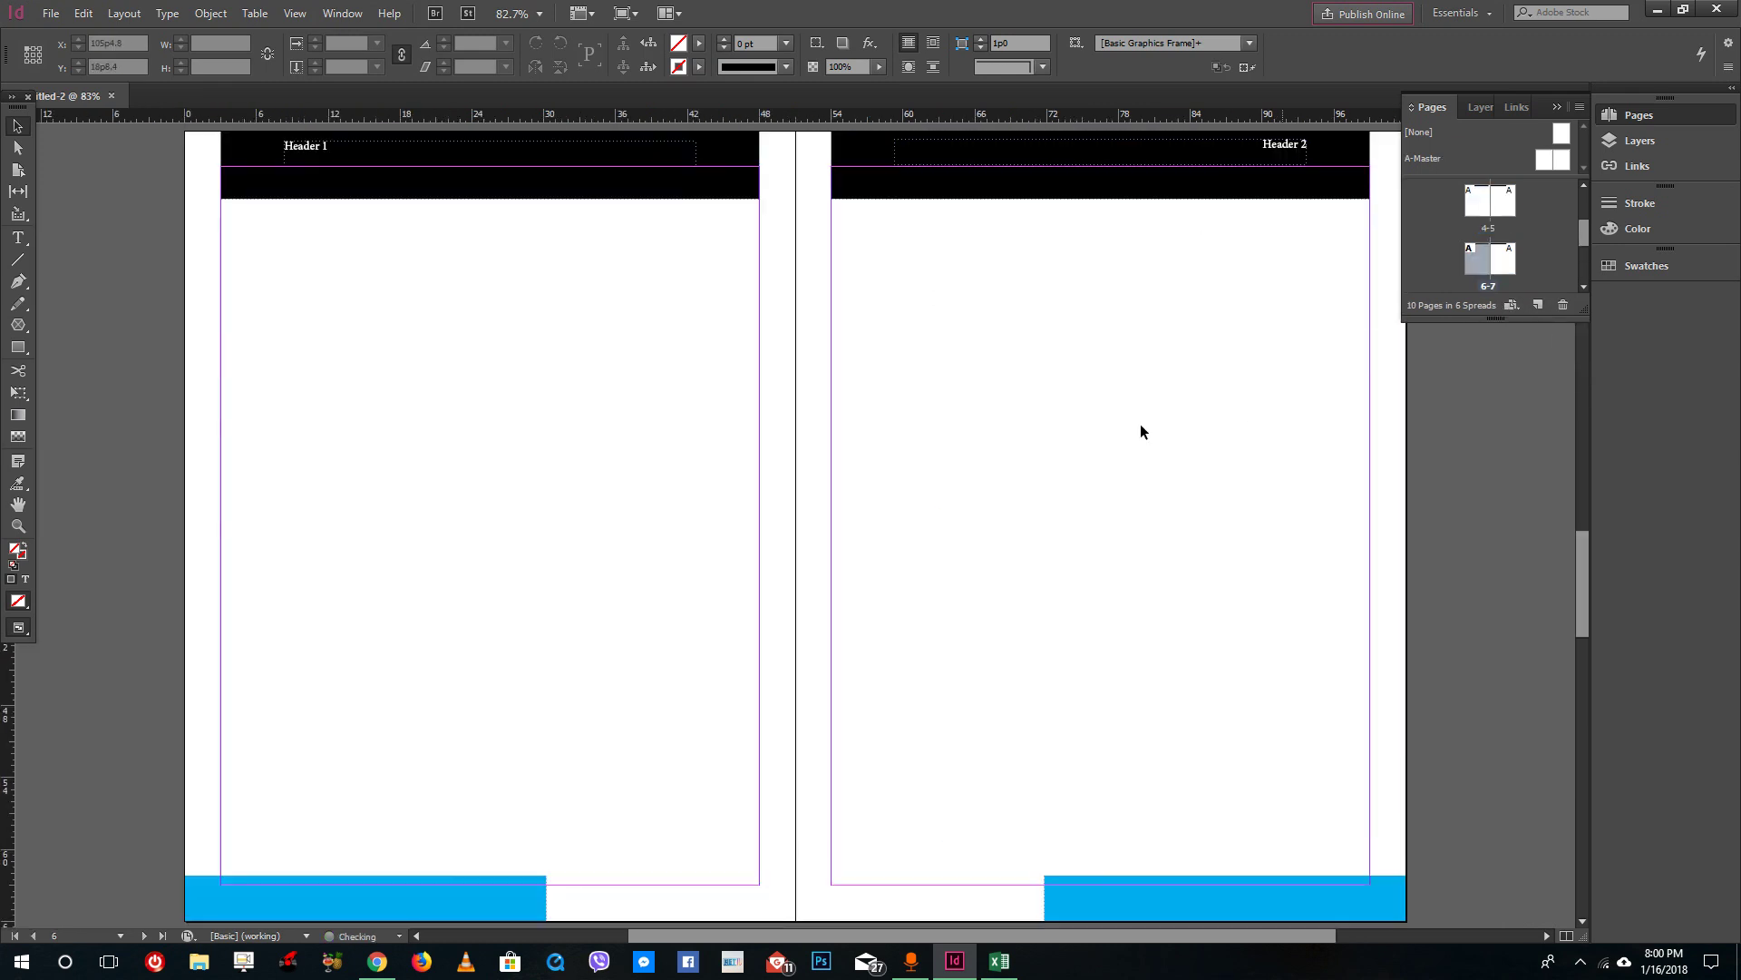
pyautogui.scroll(-12, 1011, 417)
pyautogui.scroll(2, 1006, 416)
pyautogui.scroll(3, 989, 409)
pyautogui.scroll(-5, 989, 405)
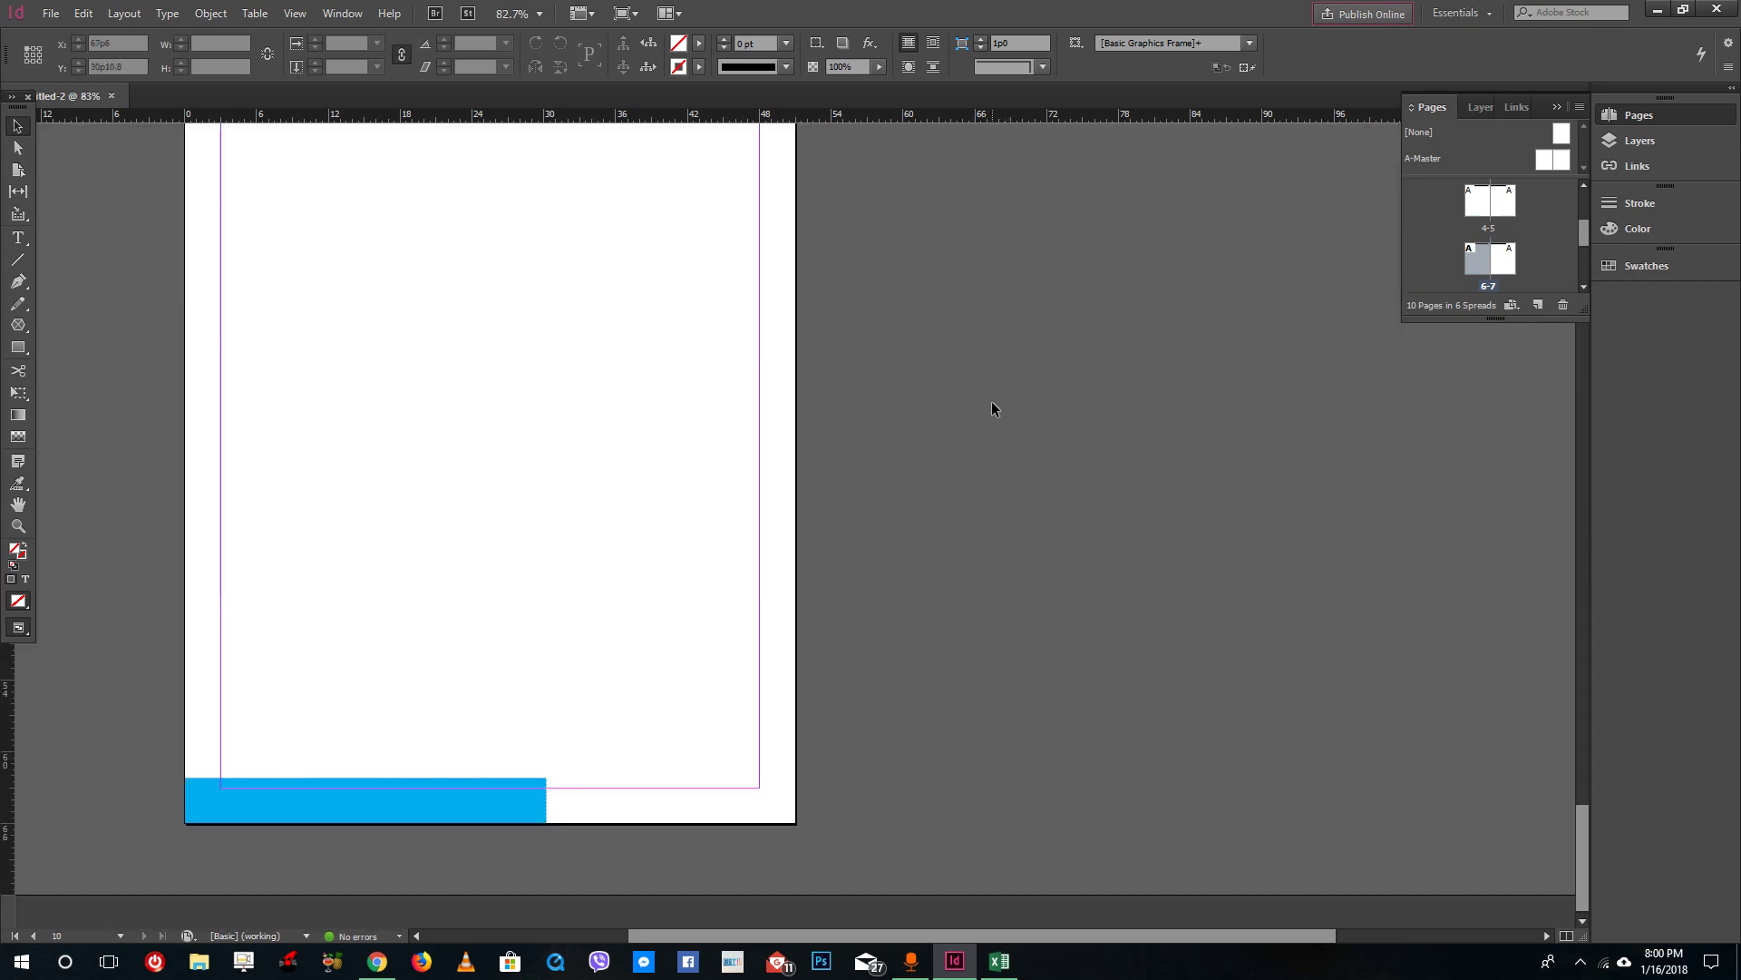
pyautogui.scroll(13, 992, 405)
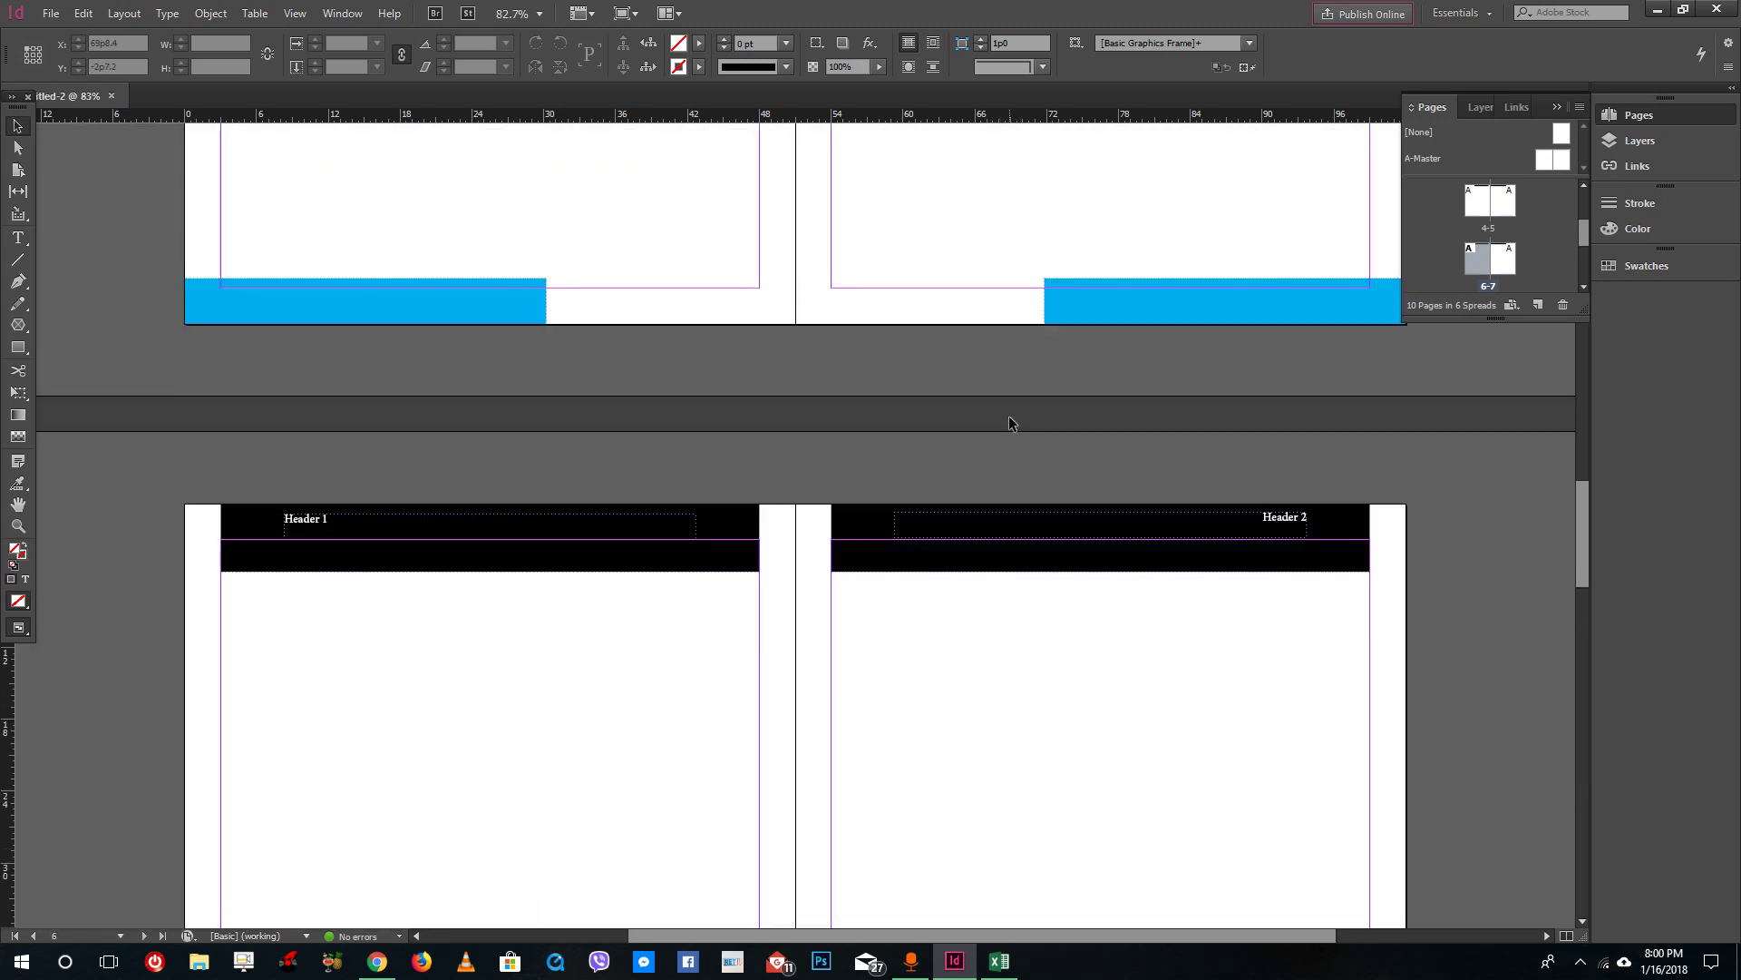
pyautogui.scroll(5, 1016, 412)
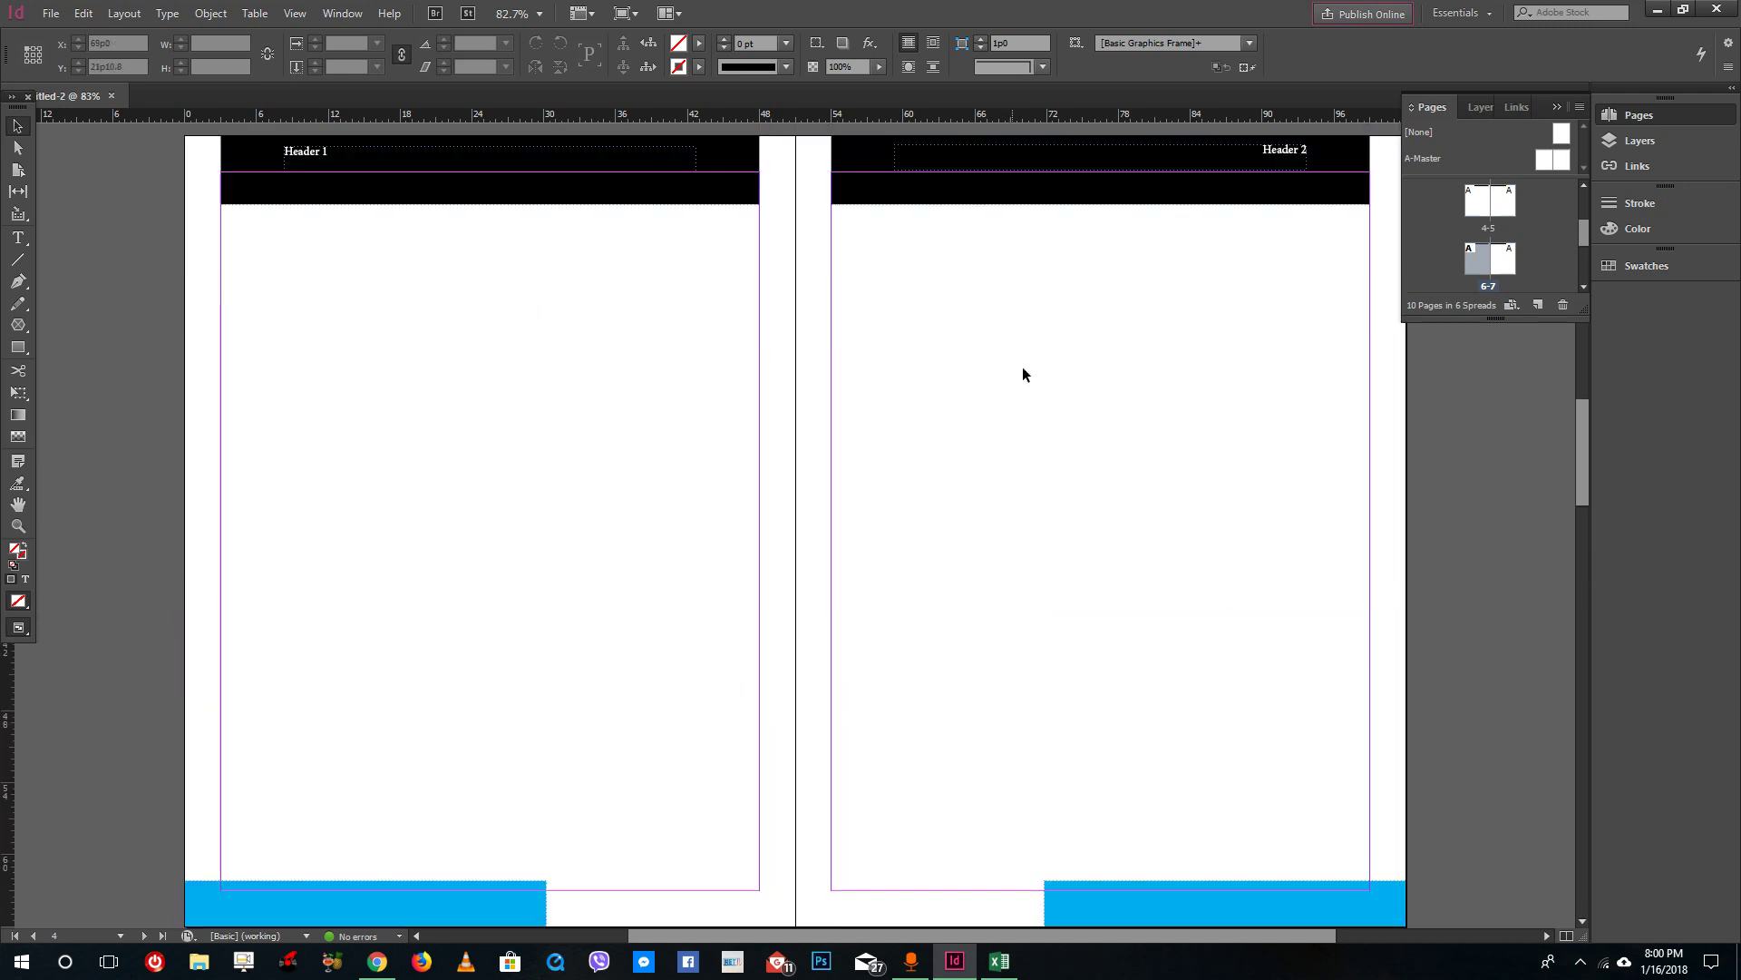
# Step: Apply the [None] master to page 1 to remove the master elements from it
pyautogui.scroll(7, 1091, 395)
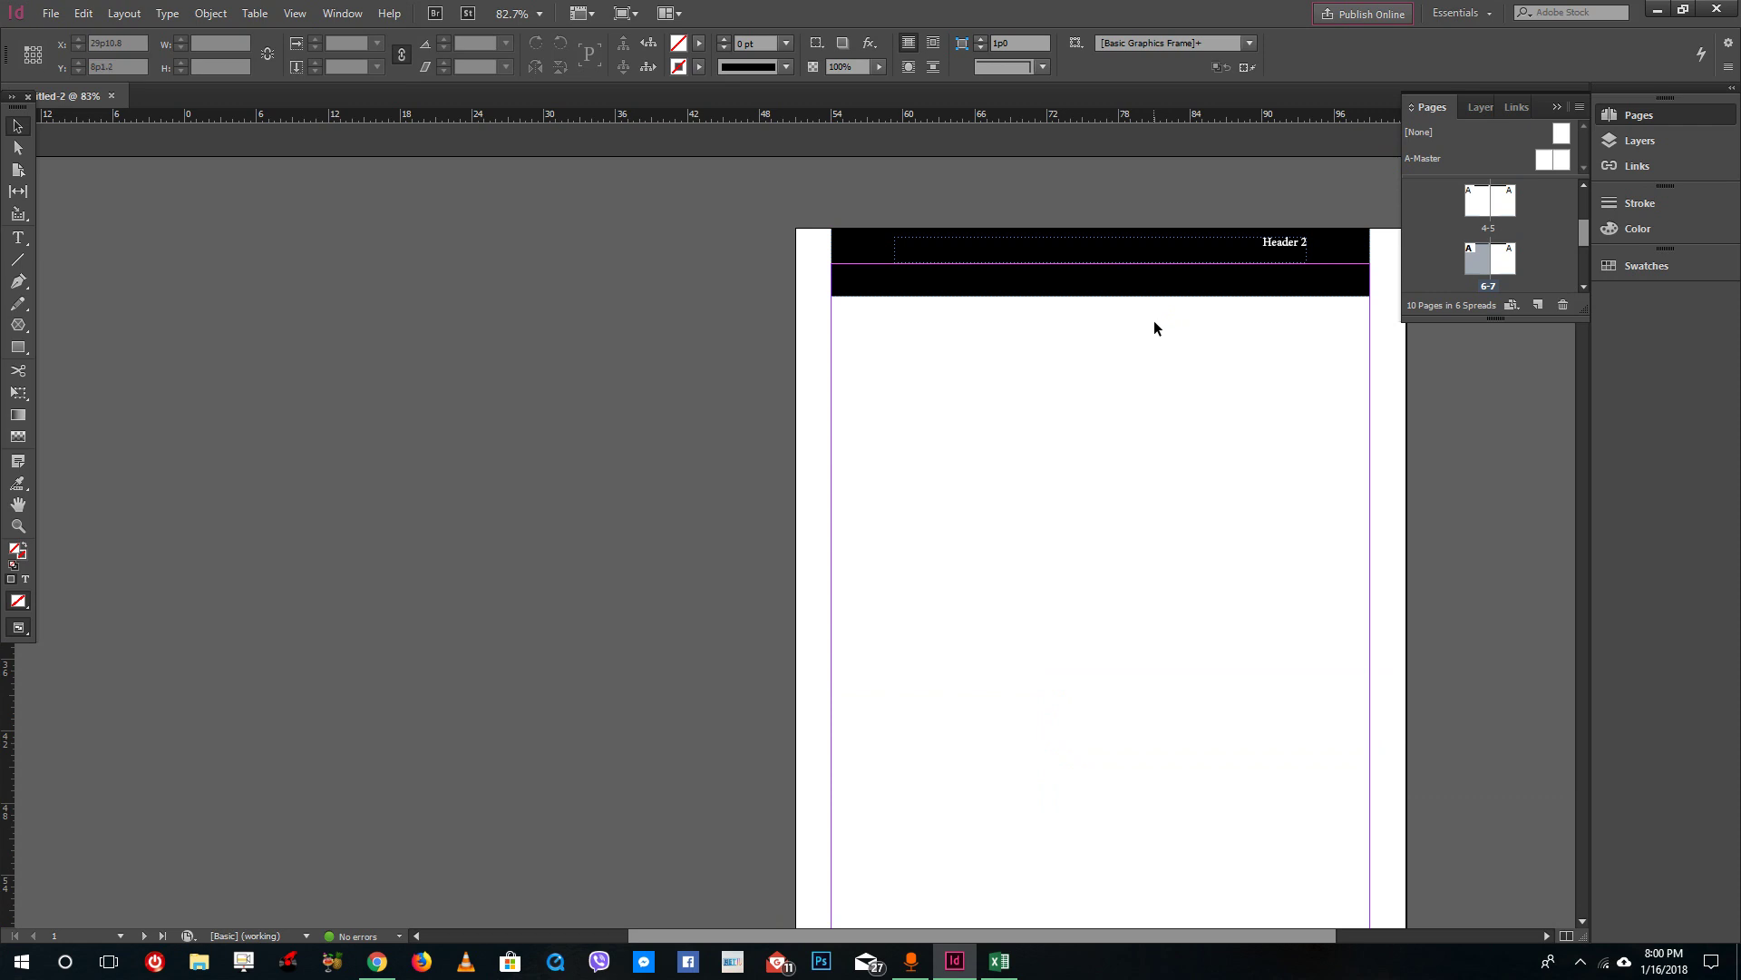
pyautogui.scroll(3, 1414, 205)
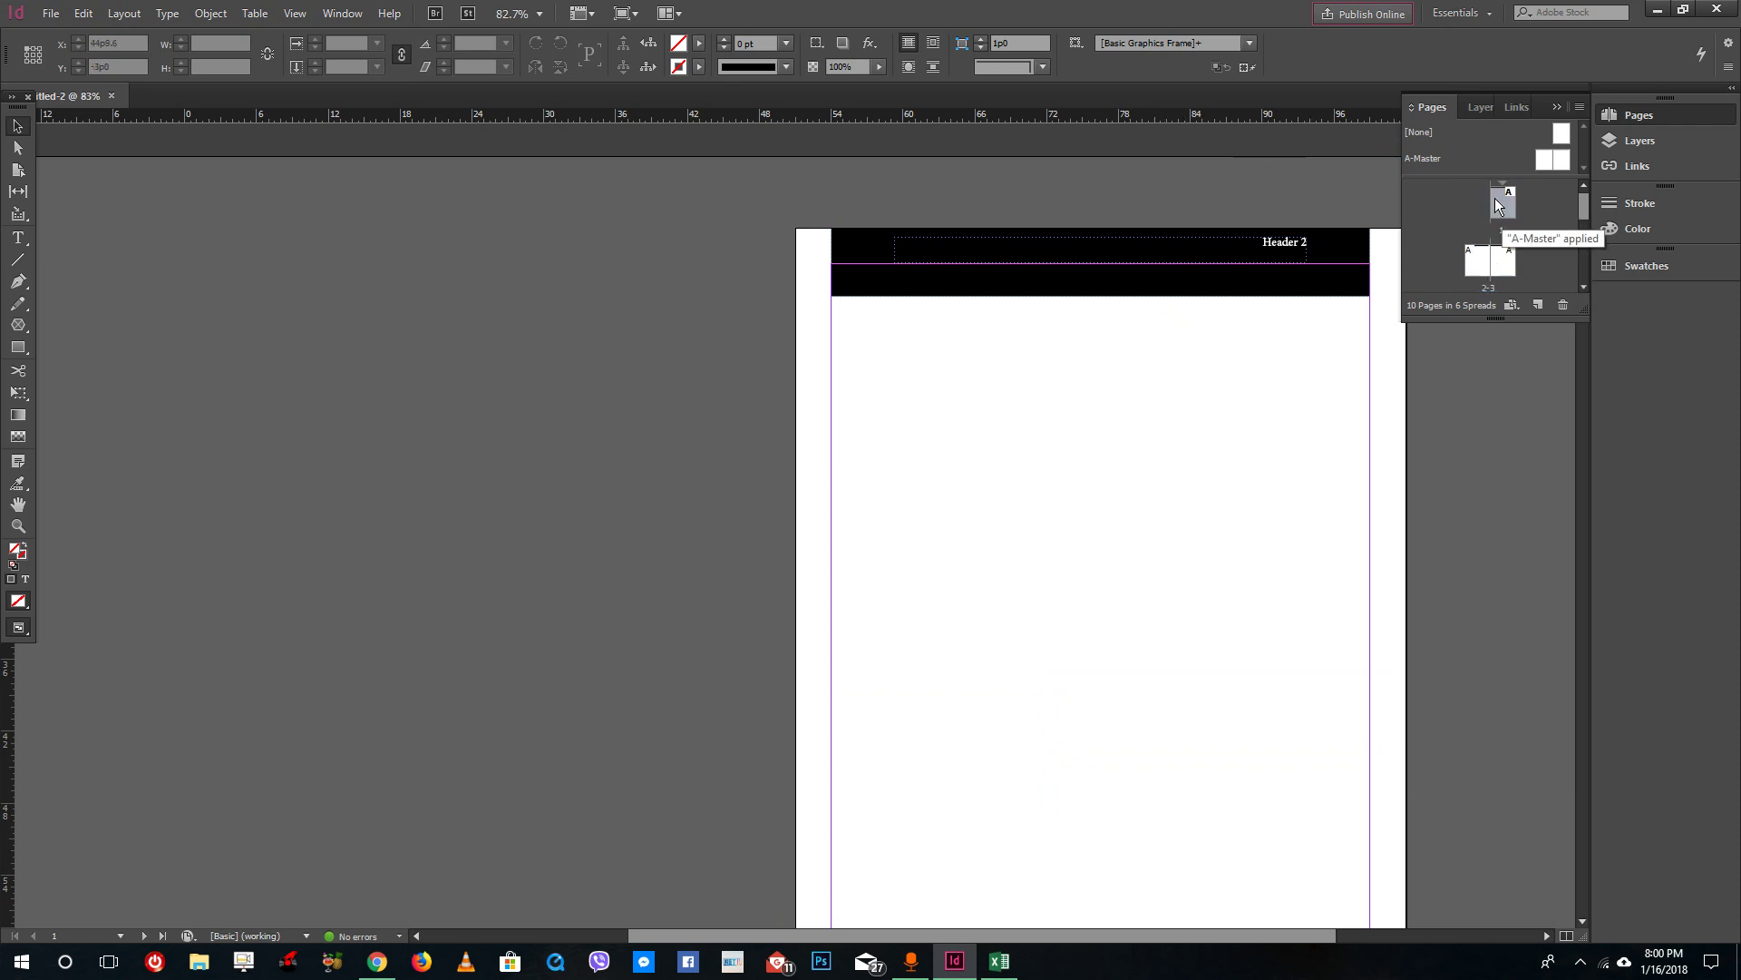
pyautogui.rightClick(1501, 205)
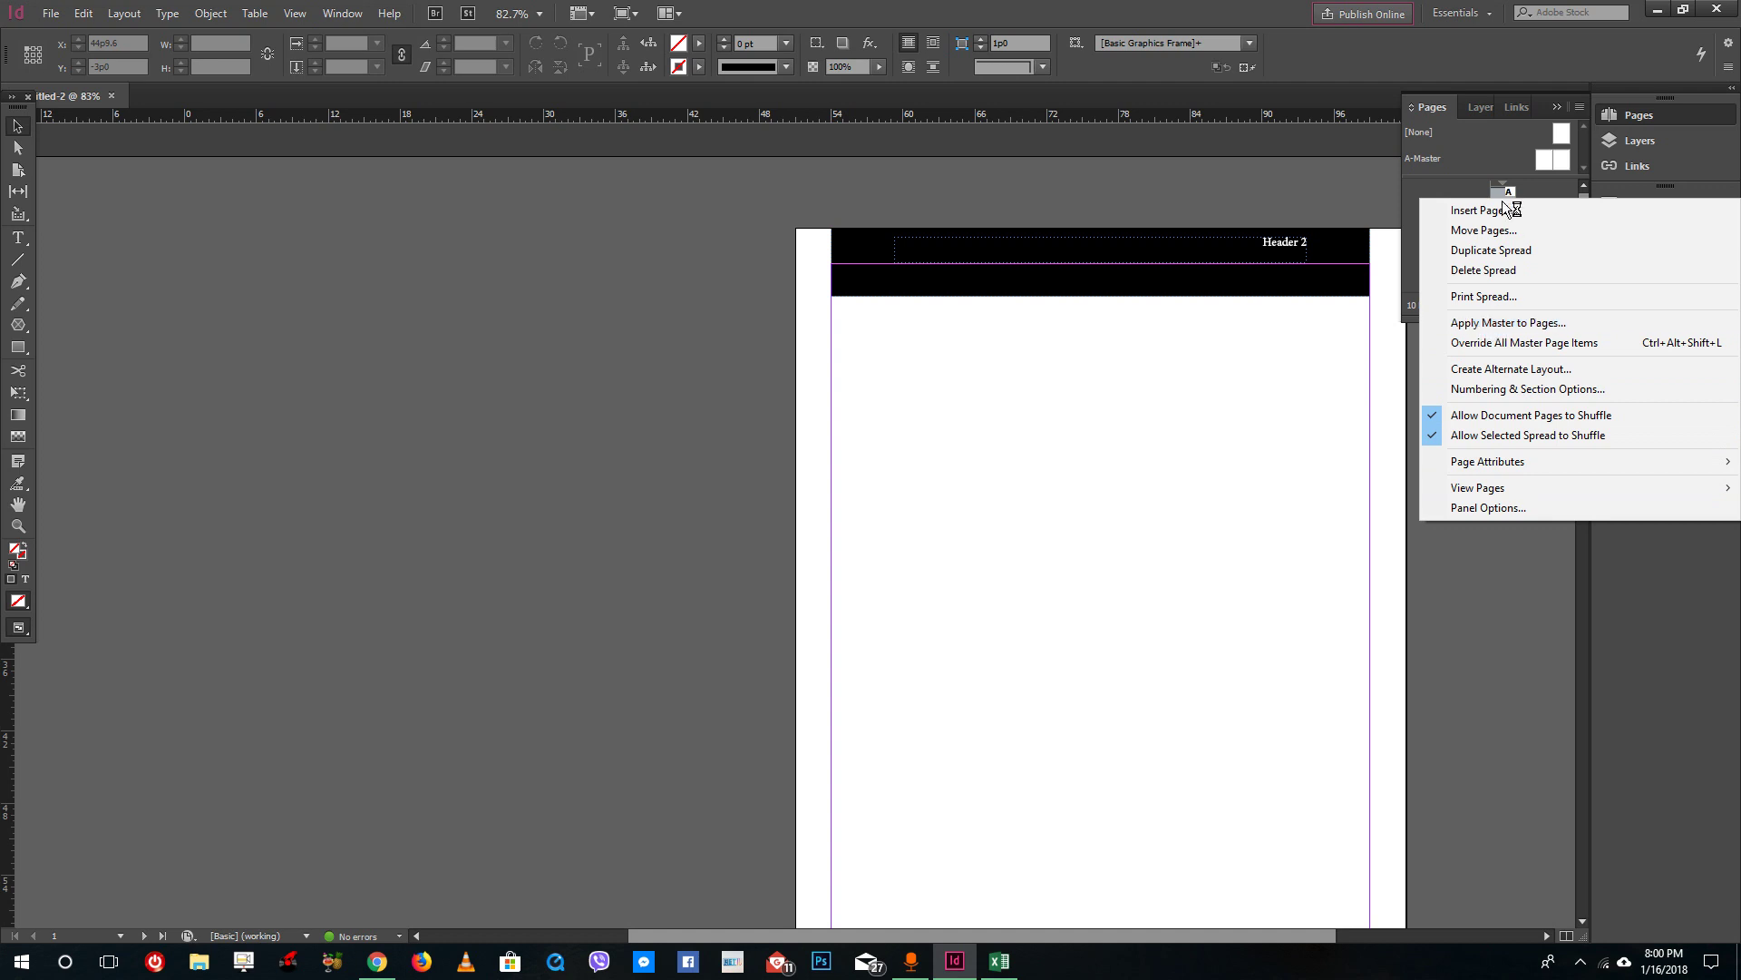
pyautogui.click(1496, 323)
pyautogui.click(866, 468)
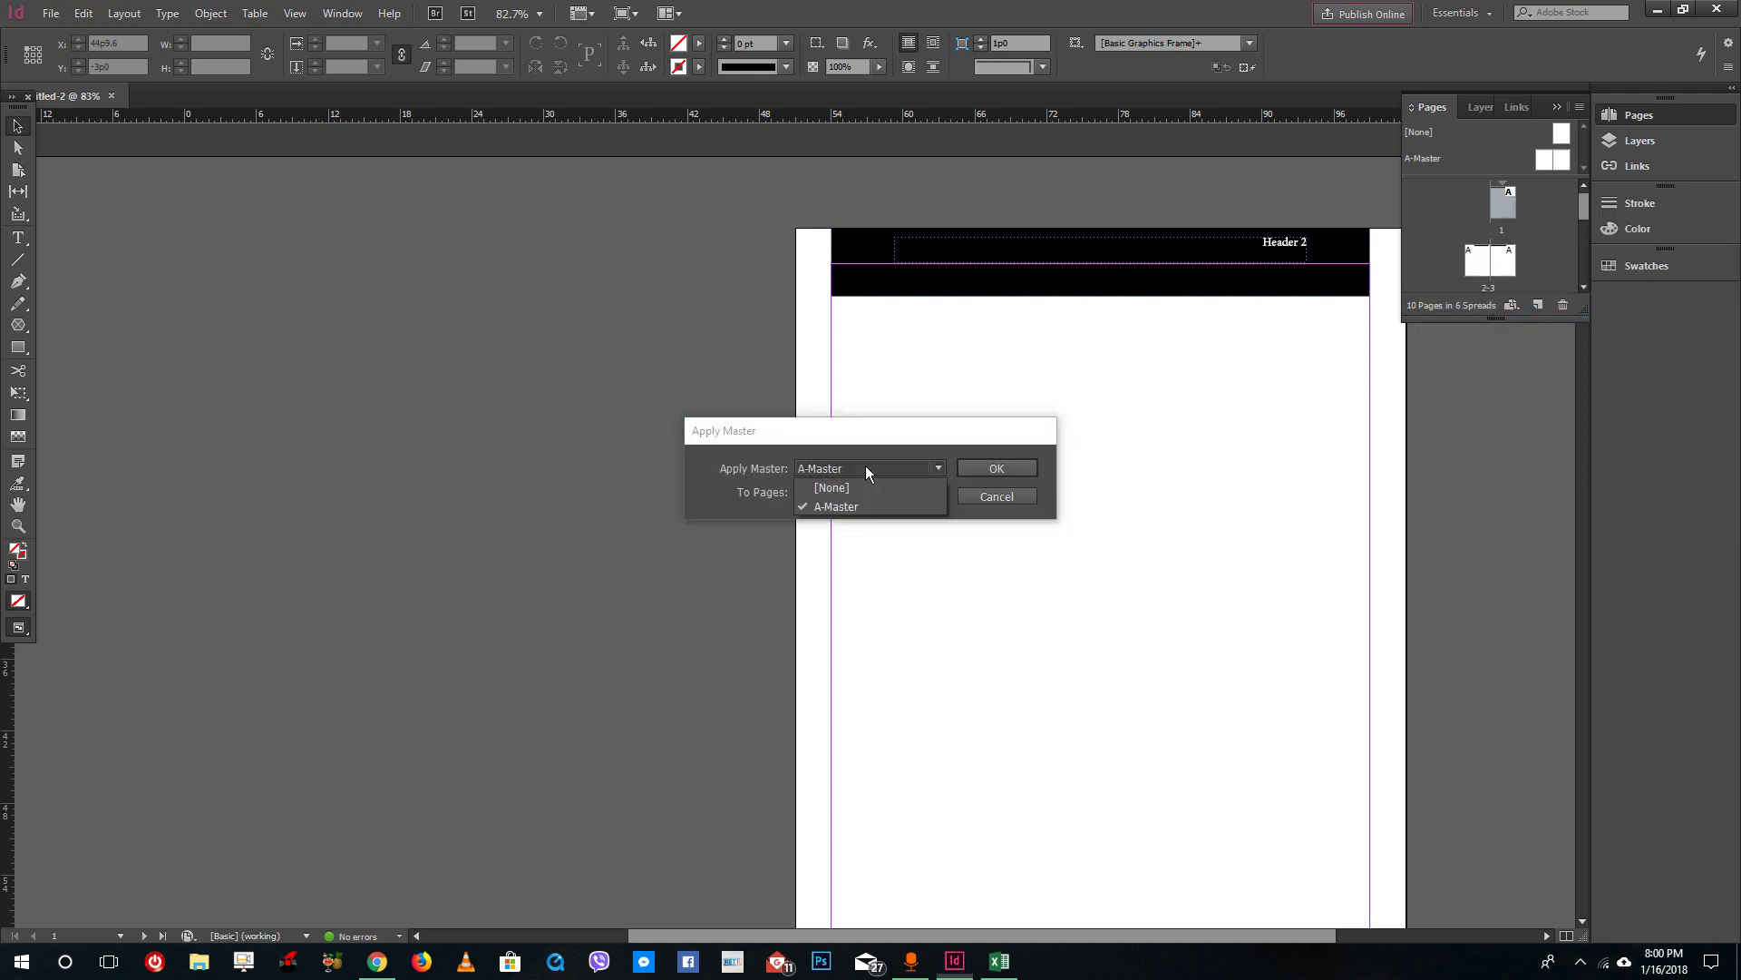
pyautogui.click(858, 491)
pyautogui.click(997, 468)
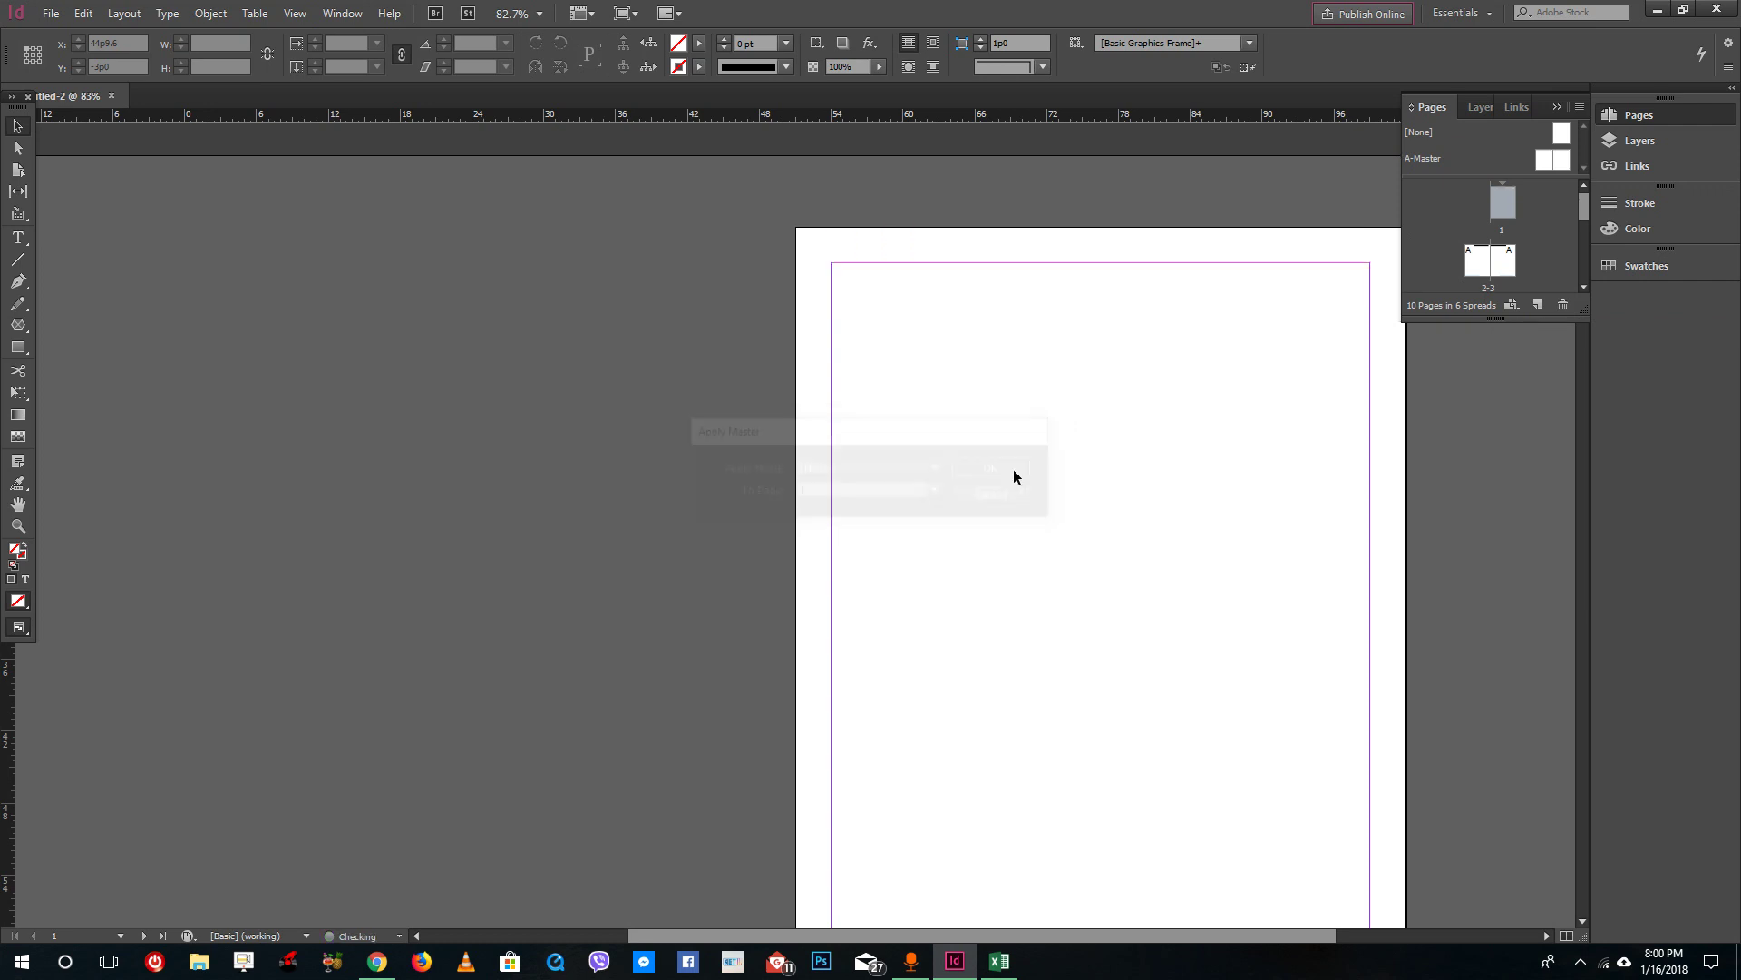
# Step: Examine page 1 down to its lower edge and look through the document's page thumbnails
pyautogui.scroll(-6, 1014, 470)
pyautogui.scroll(6, 1014, 473)
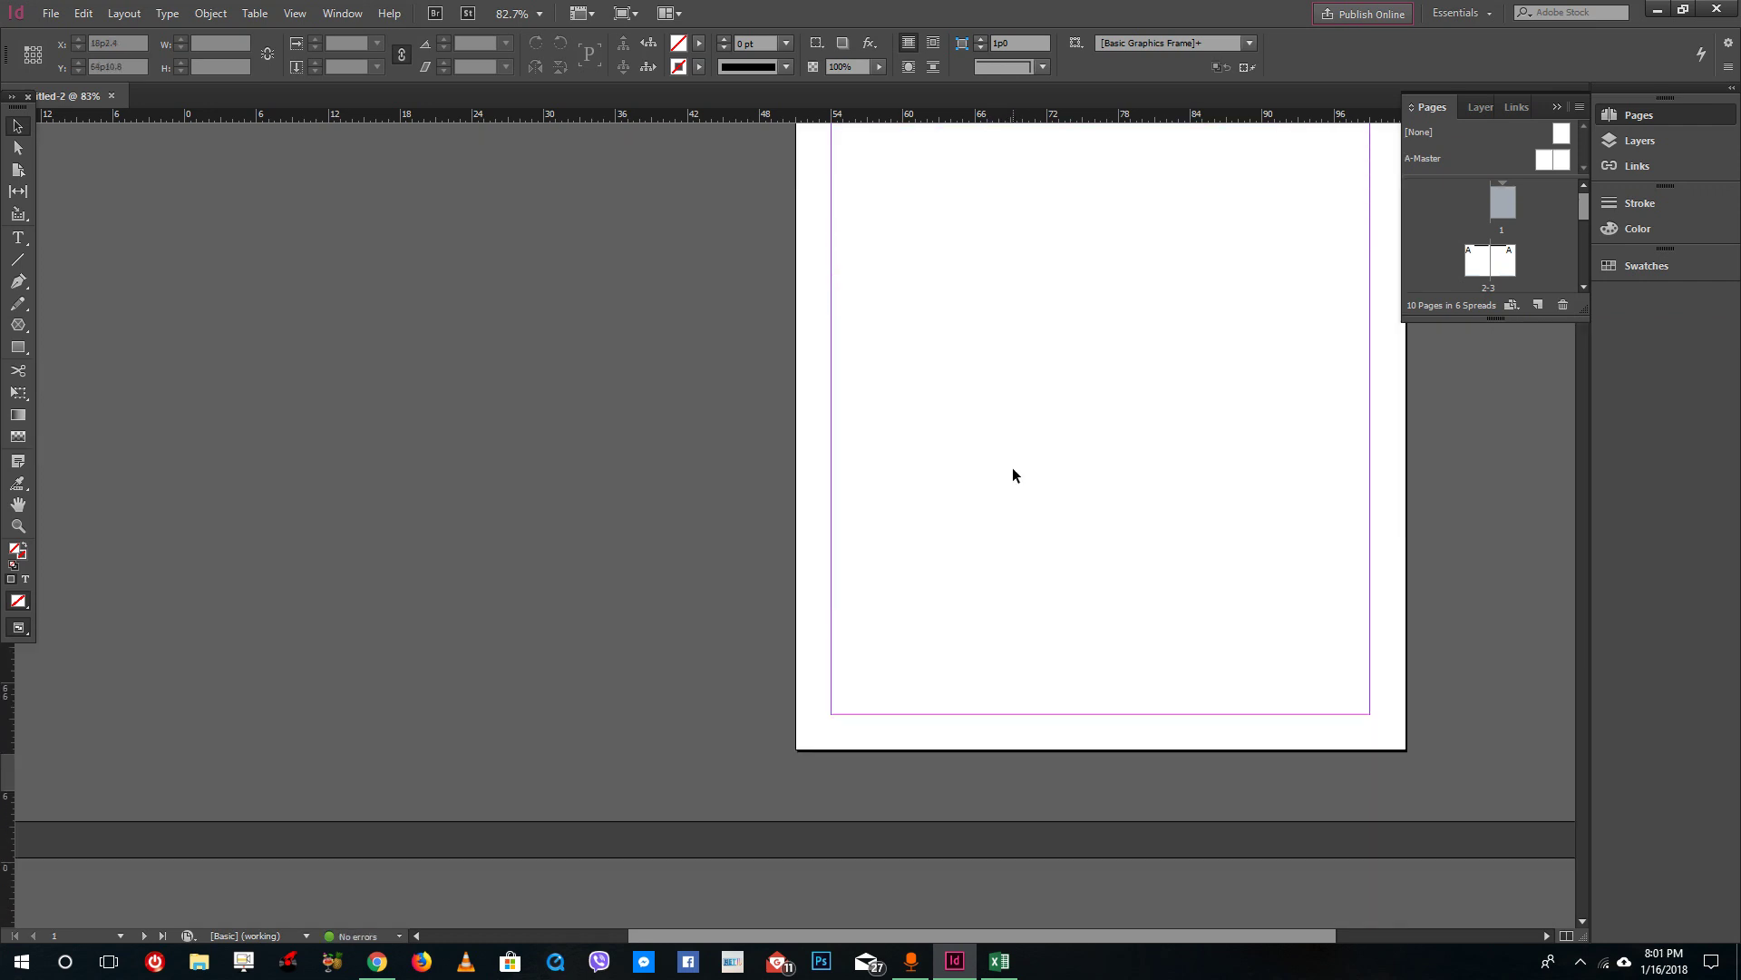
pyautogui.scroll(-4, 1487, 227)
pyautogui.click(1479, 199)
pyautogui.click(1502, 196)
pyautogui.click(1473, 247)
pyautogui.click(1503, 250)
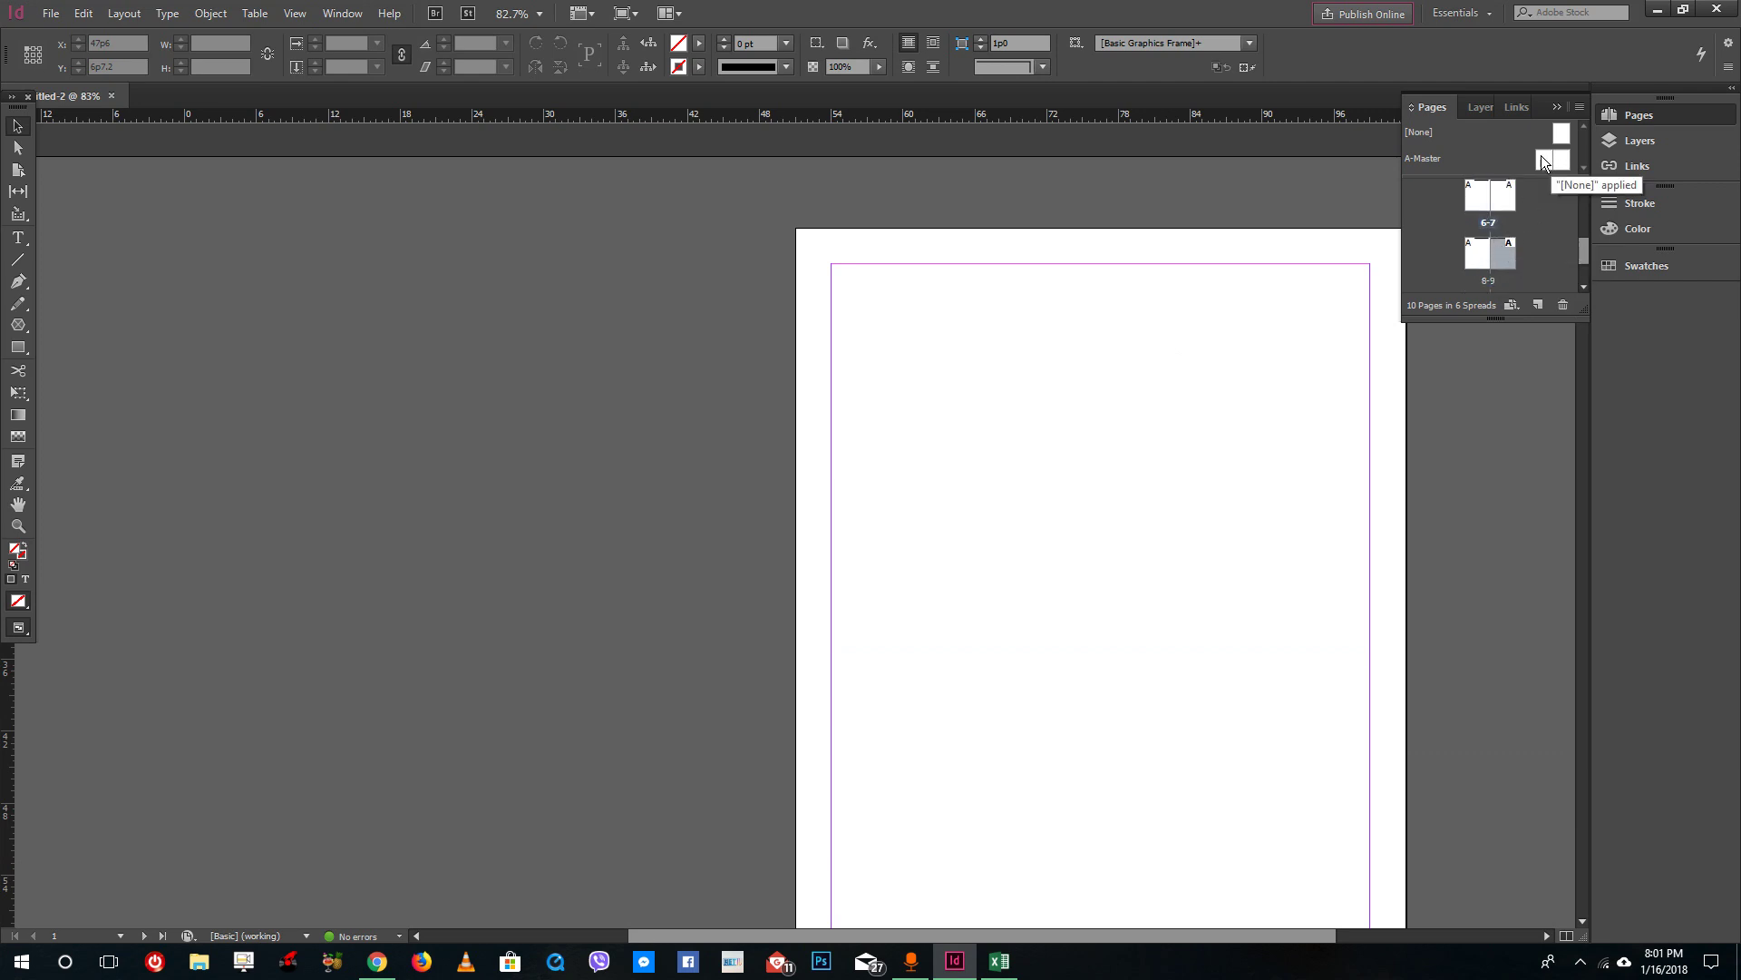
# Step: Create a new two-page Letter master named TUT-Mas, based on [None]
pyautogui.rightClick(1480, 147)
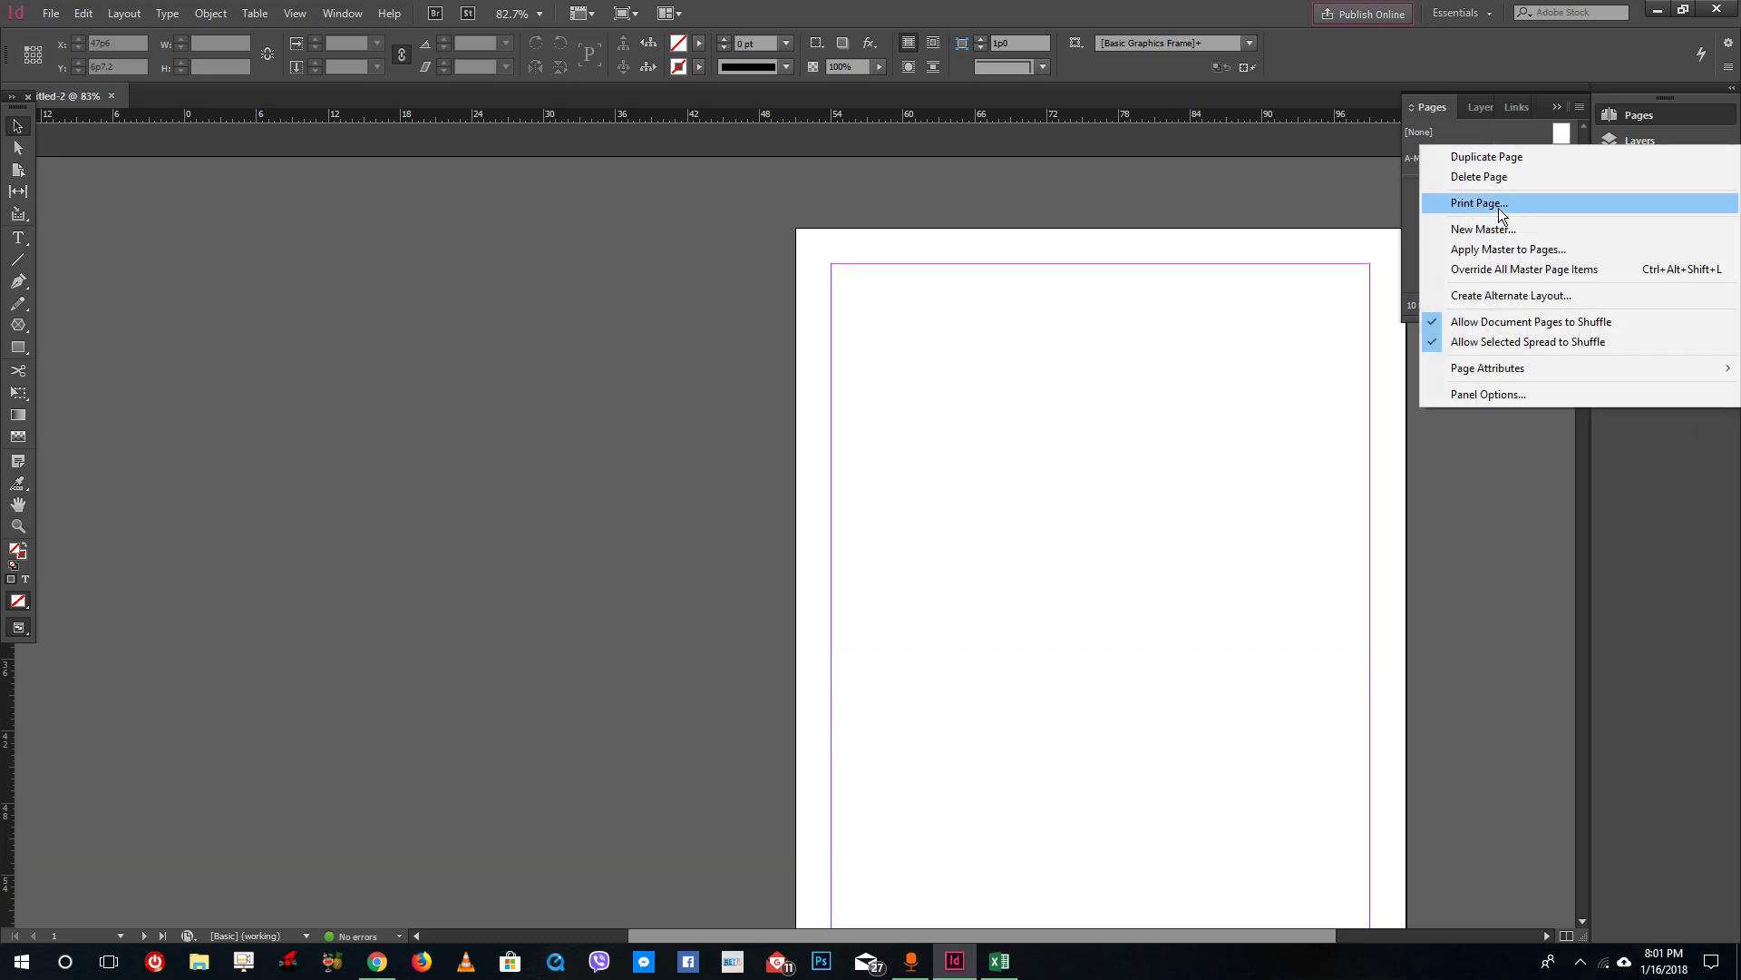
pyautogui.click(1492, 232)
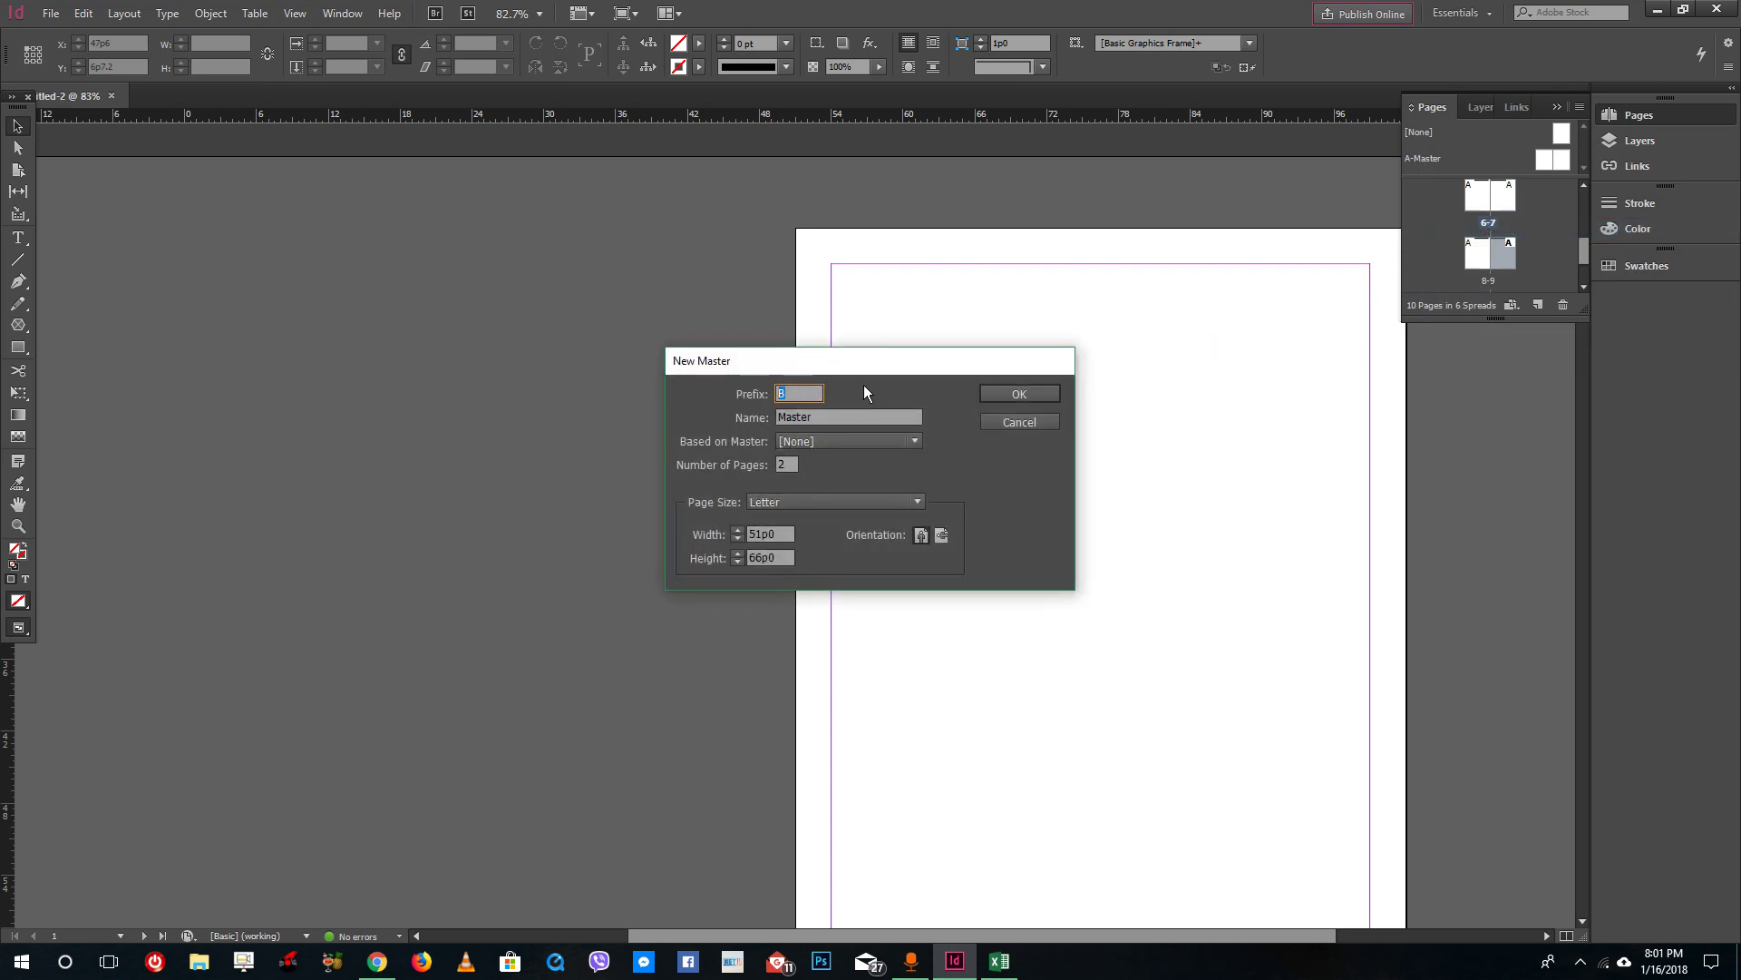
pyautogui.write('TUT')
pyautogui.press('BackSpace')
pyautogui.press('Tab')
pyautogui.click(1019, 394)
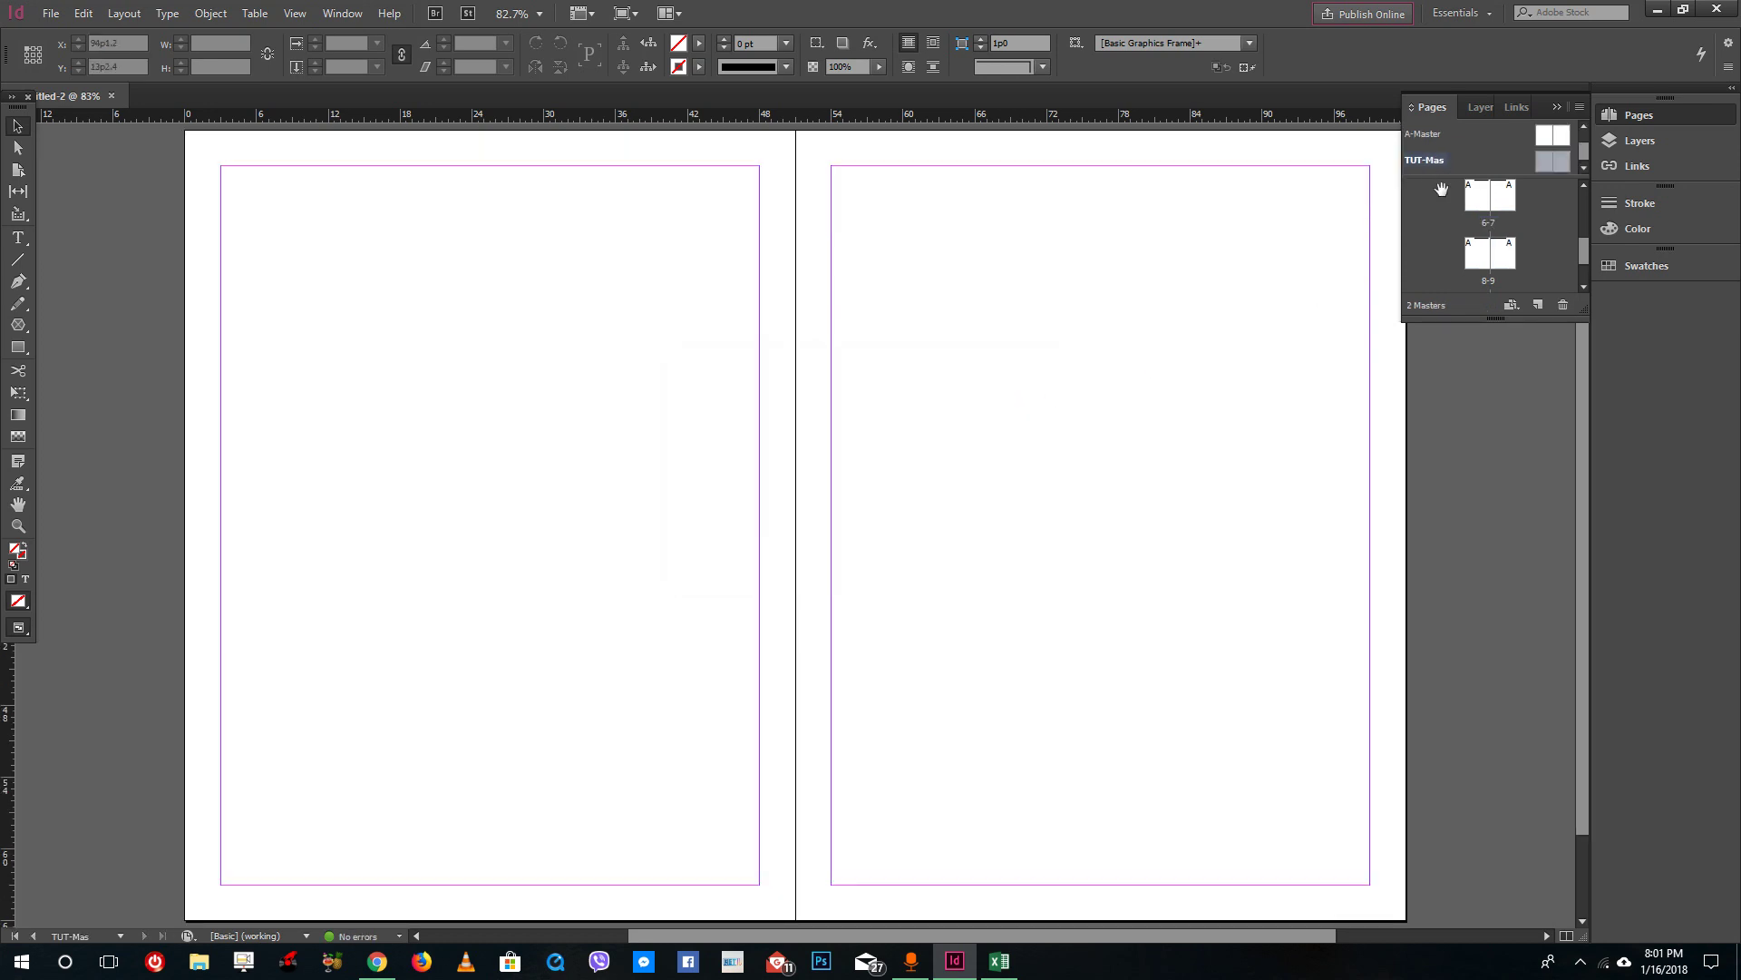
# Step: Draw a rectangle about 23p10.8 wide and 3p7.2 high in the upper part of the left master page, filled with black
pyautogui.scroll(2, 868, 395)
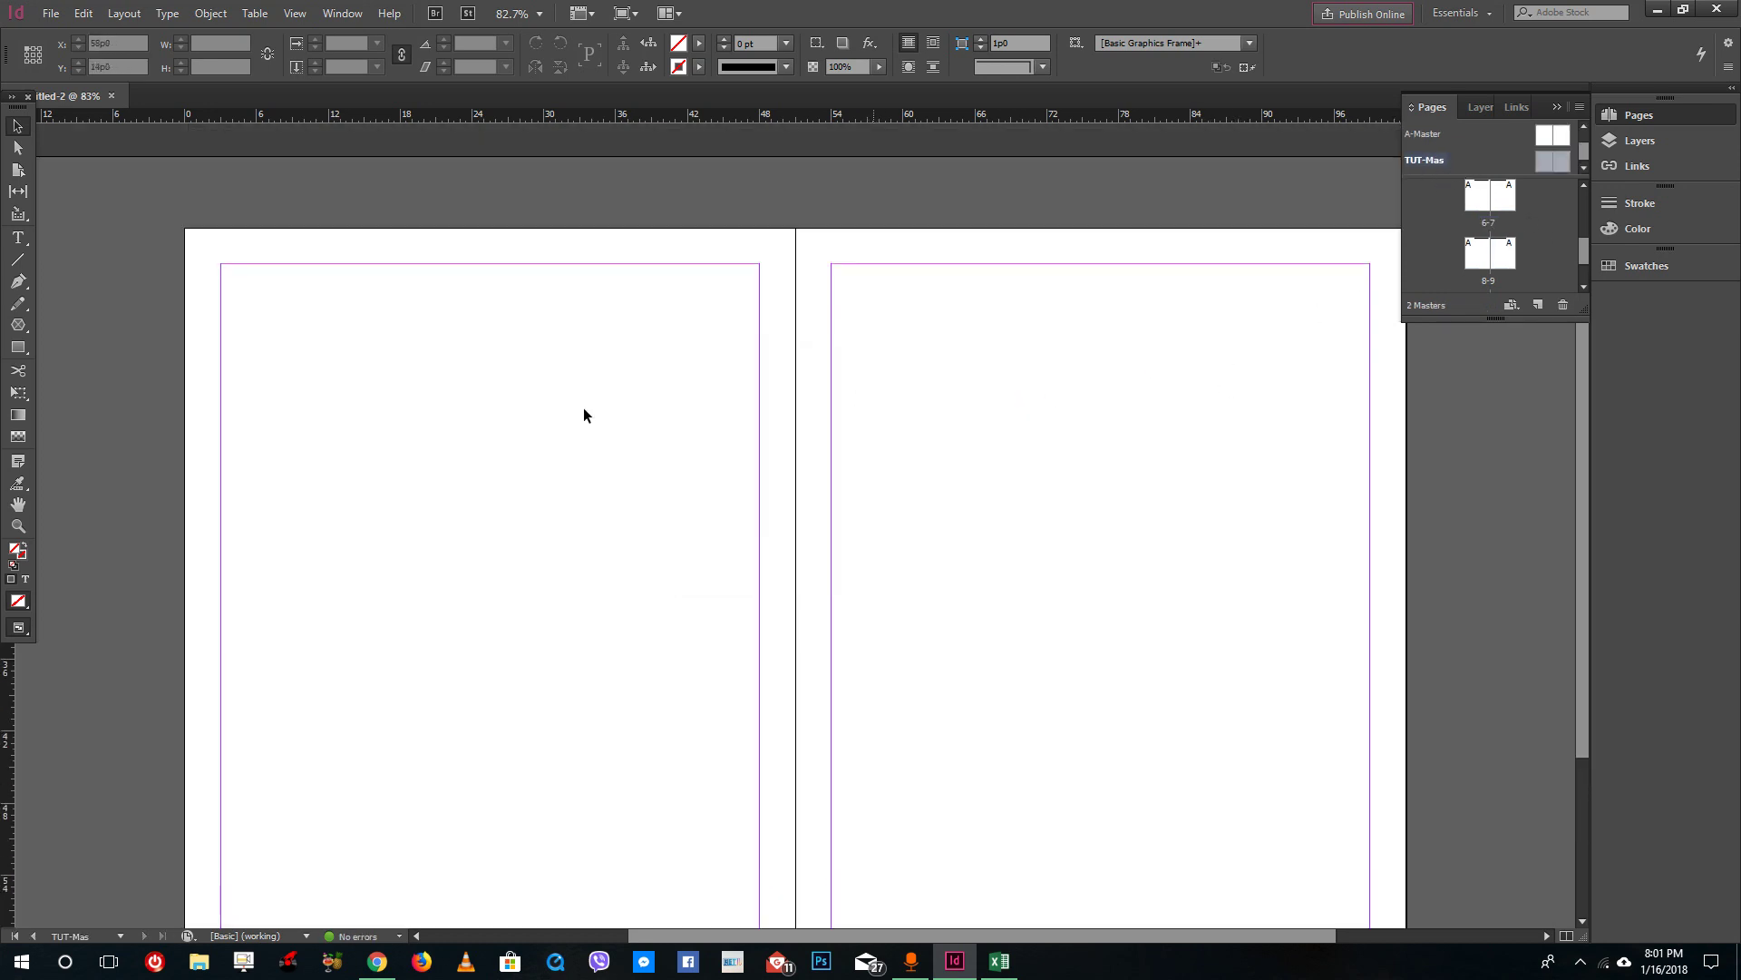
pyautogui.click(19, 347)
pyautogui.moveTo(343, 346); pyautogui.dragTo(629, 389)
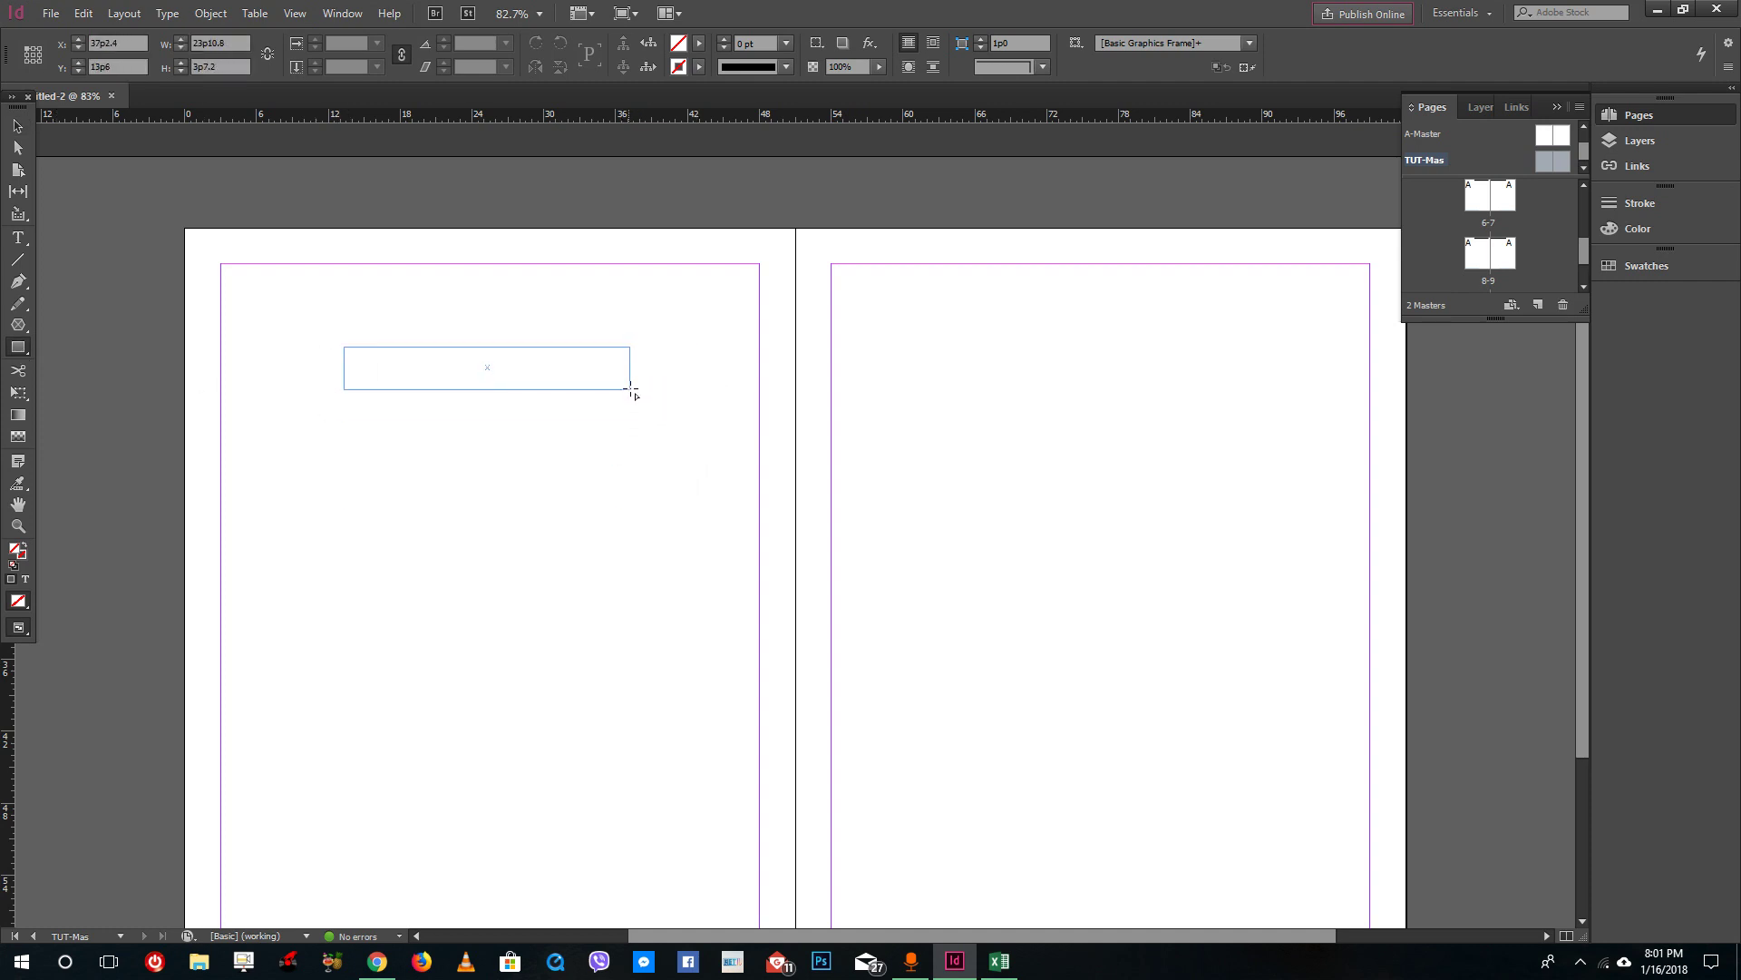
pyautogui.click(787, 67)
pyautogui.click(770, 132)
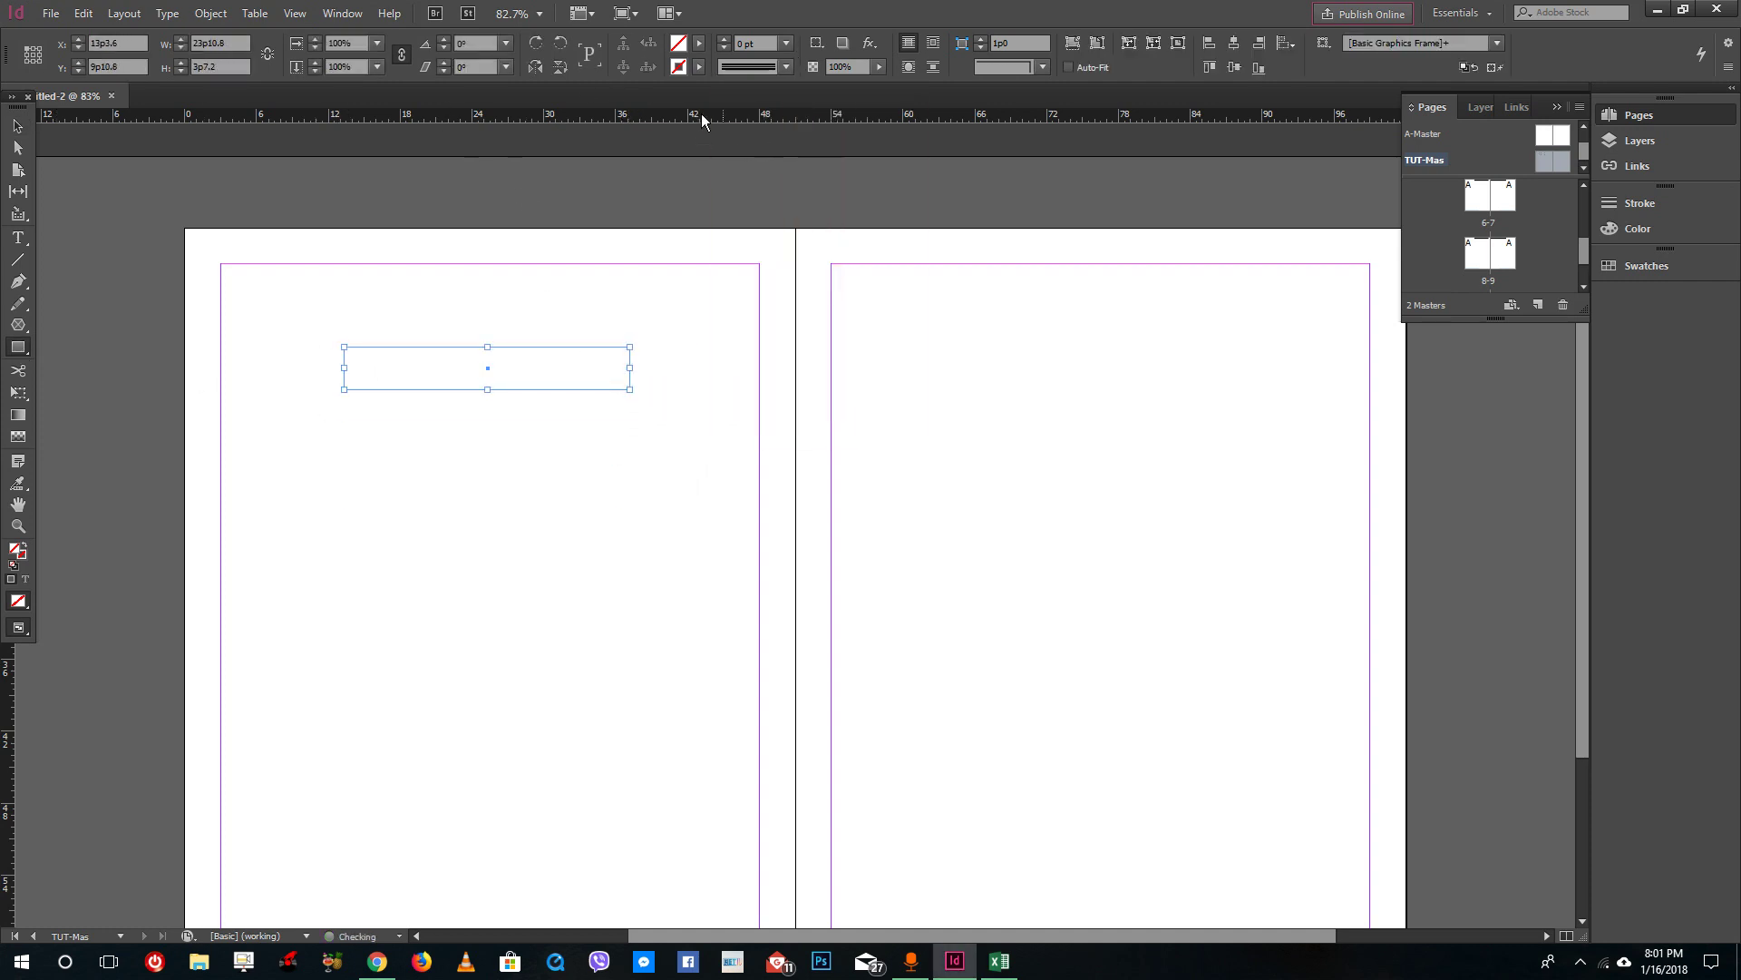
pyautogui.click(700, 42)
pyautogui.click(554, 145)
# Step: Duplicate the black bar to the matching position on the right page of the TUT-Mas master
pyautogui.click(15, 129)
pyautogui.click(15, 129)
pyautogui.moveTo(475, 376); pyautogui.dragTo(1085, 381)
pyautogui.moveTo(585, 368)
pyautogui.mouseDown()
pyautogui.moveTo(564, 377)
pyautogui.moveTo(597, 375)
pyautogui.mouseUp()
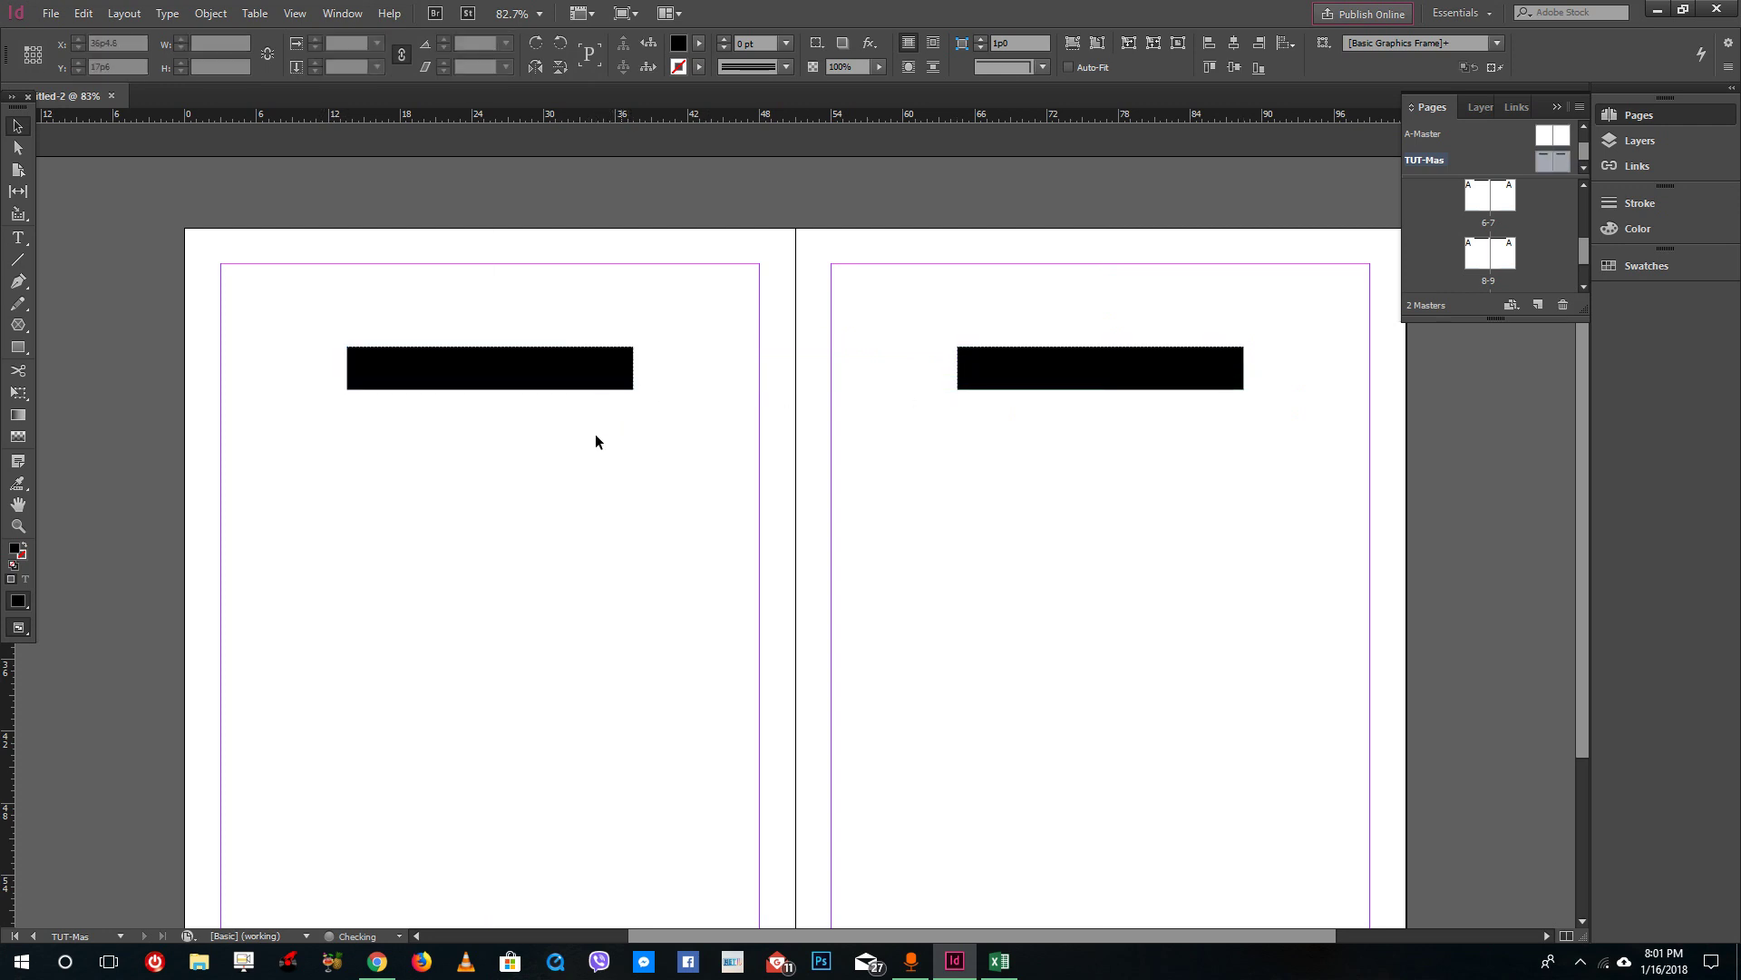
pyautogui.click(595, 434)
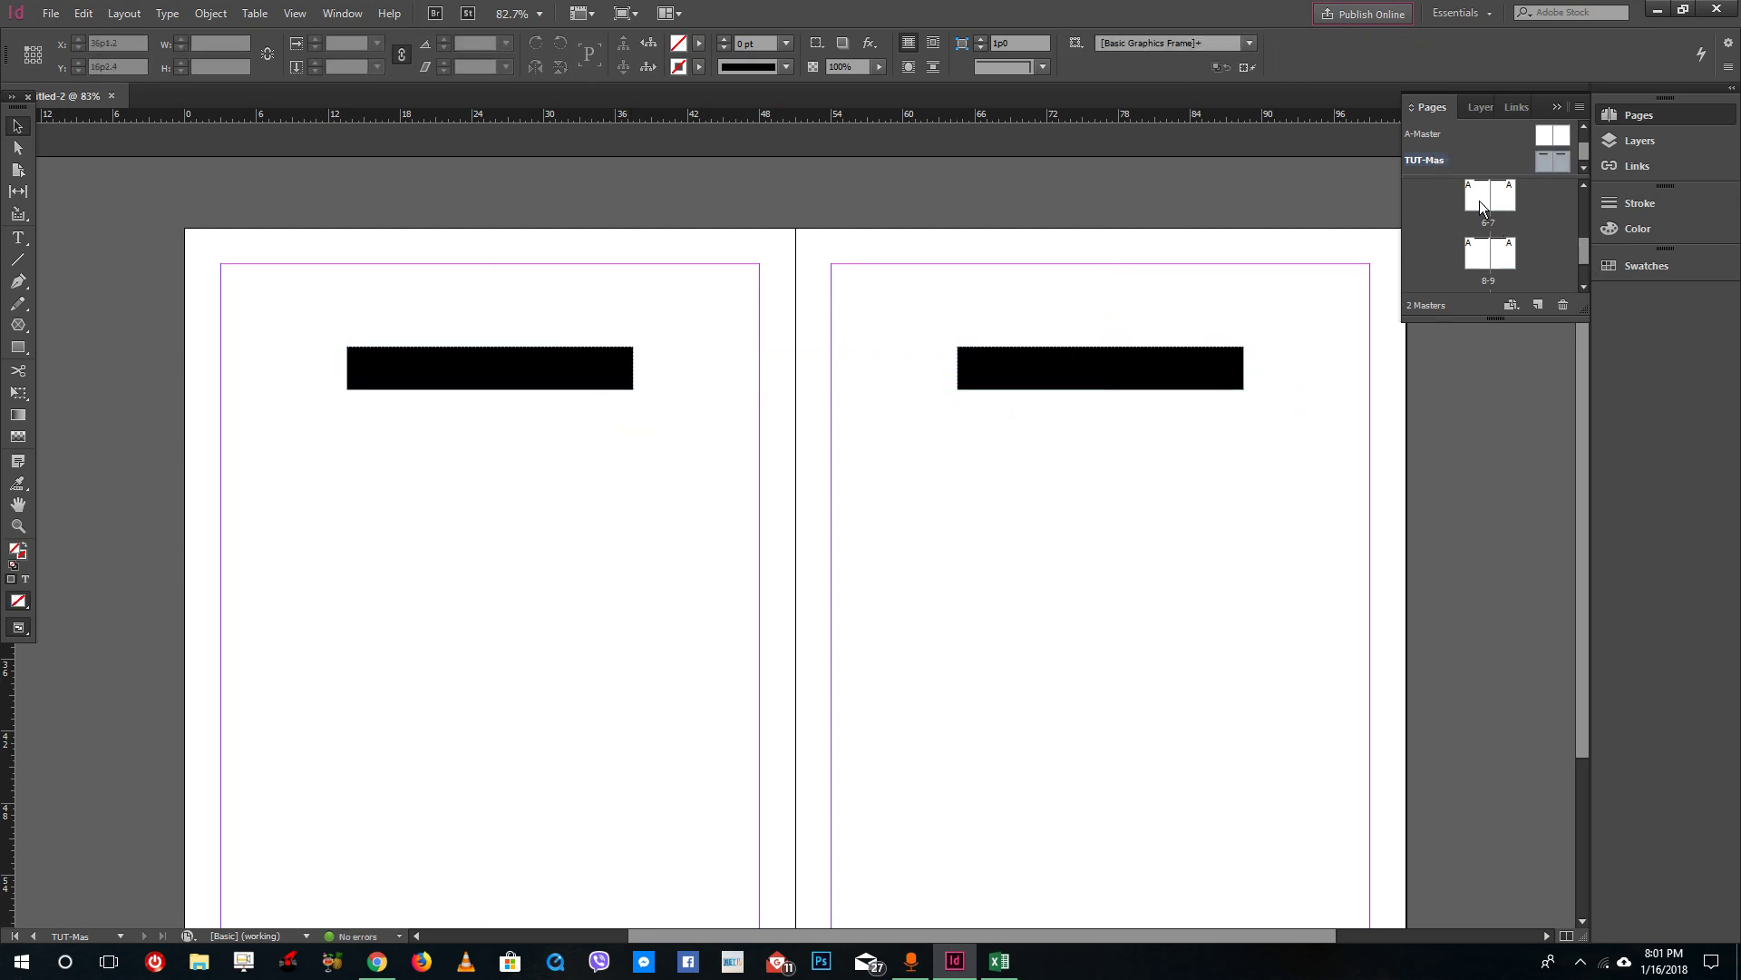
# Step: Apply the TUT-Mas master to the spreads with pages 6-7 and 8-9
pyautogui.doubleClick(1482, 207)
pyautogui.scroll(3, 1497, 236)
pyautogui.scroll(-4, 1504, 254)
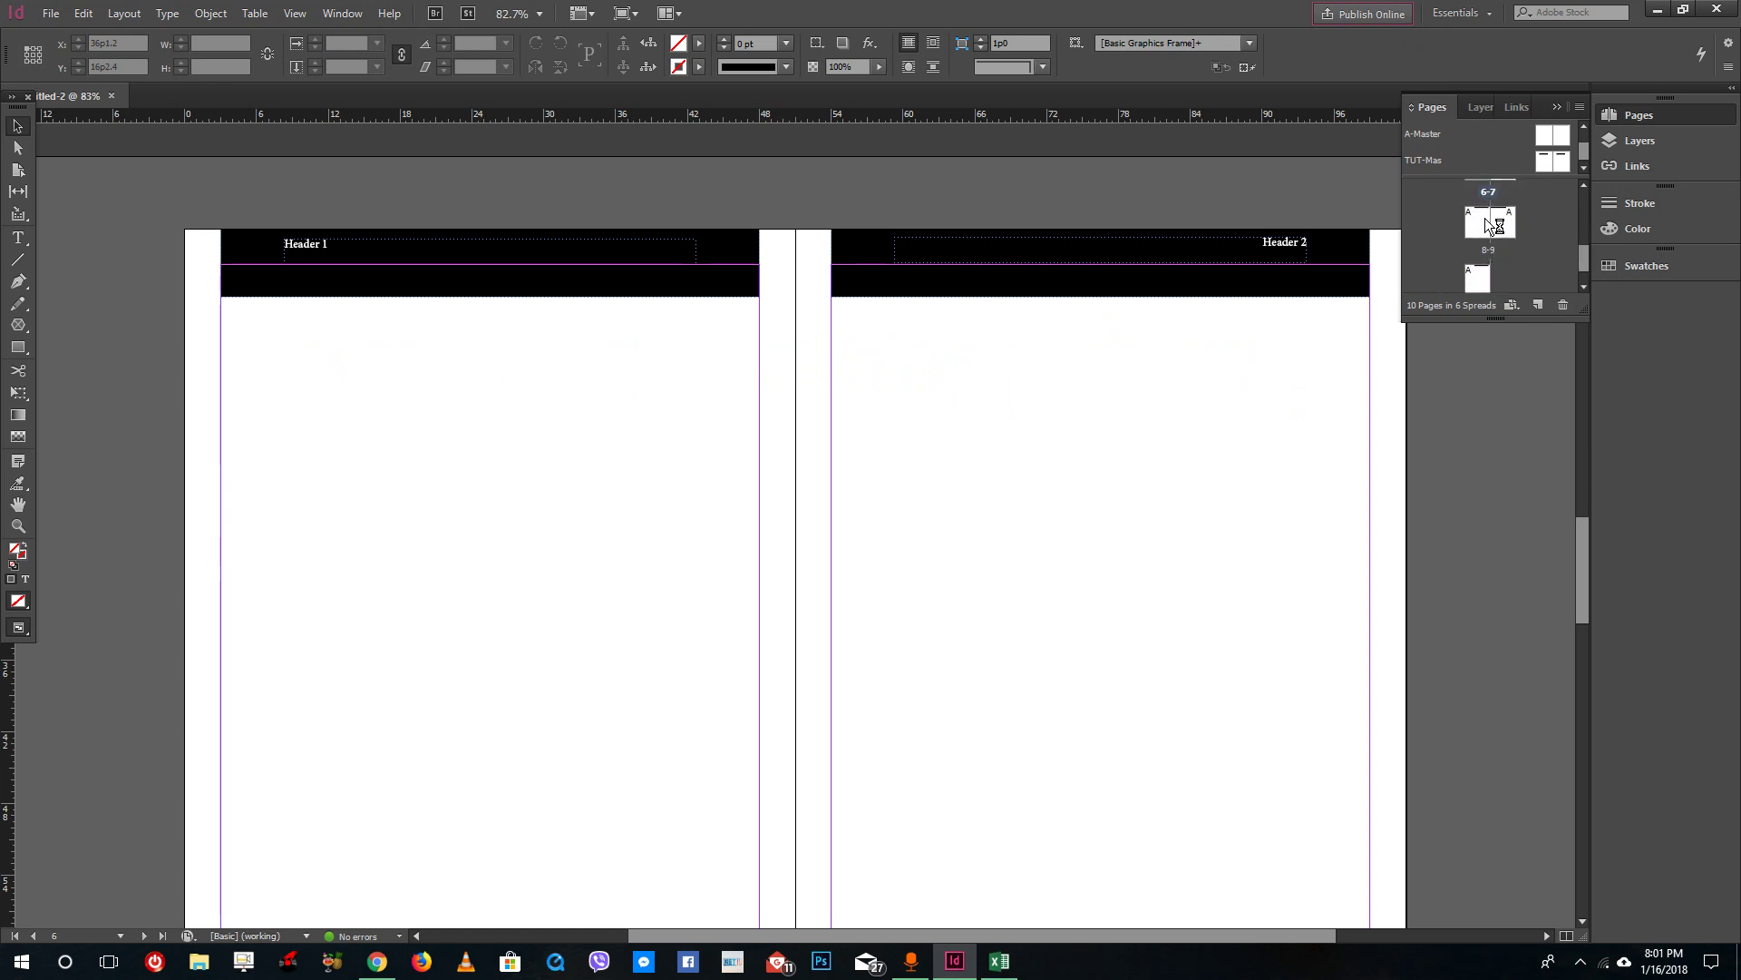
pyautogui.click(1484, 223)
pyautogui.scroll(1, 1497, 220)
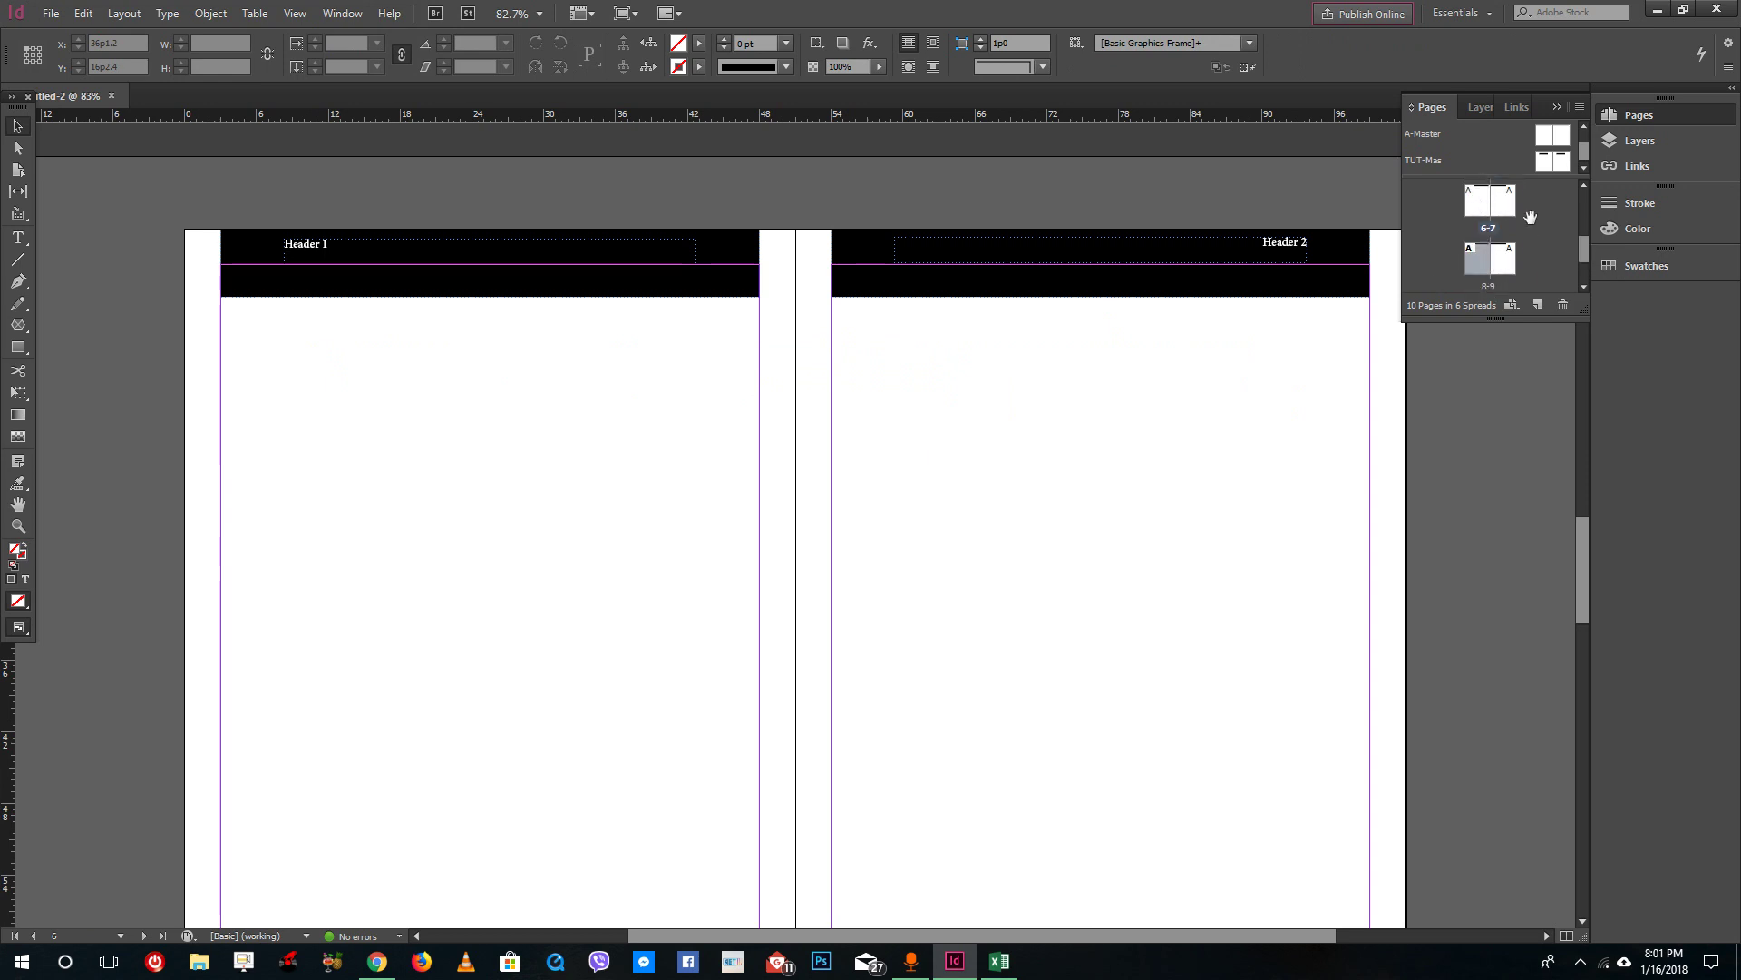
pyautogui.keyDown('shift'); pyautogui.click(1501, 259); pyautogui.keyUp('shift')
pyautogui.keyDown('shift'); pyautogui.click(1478, 207); pyautogui.keyUp('shift')
pyautogui.rightClick(1479, 205)
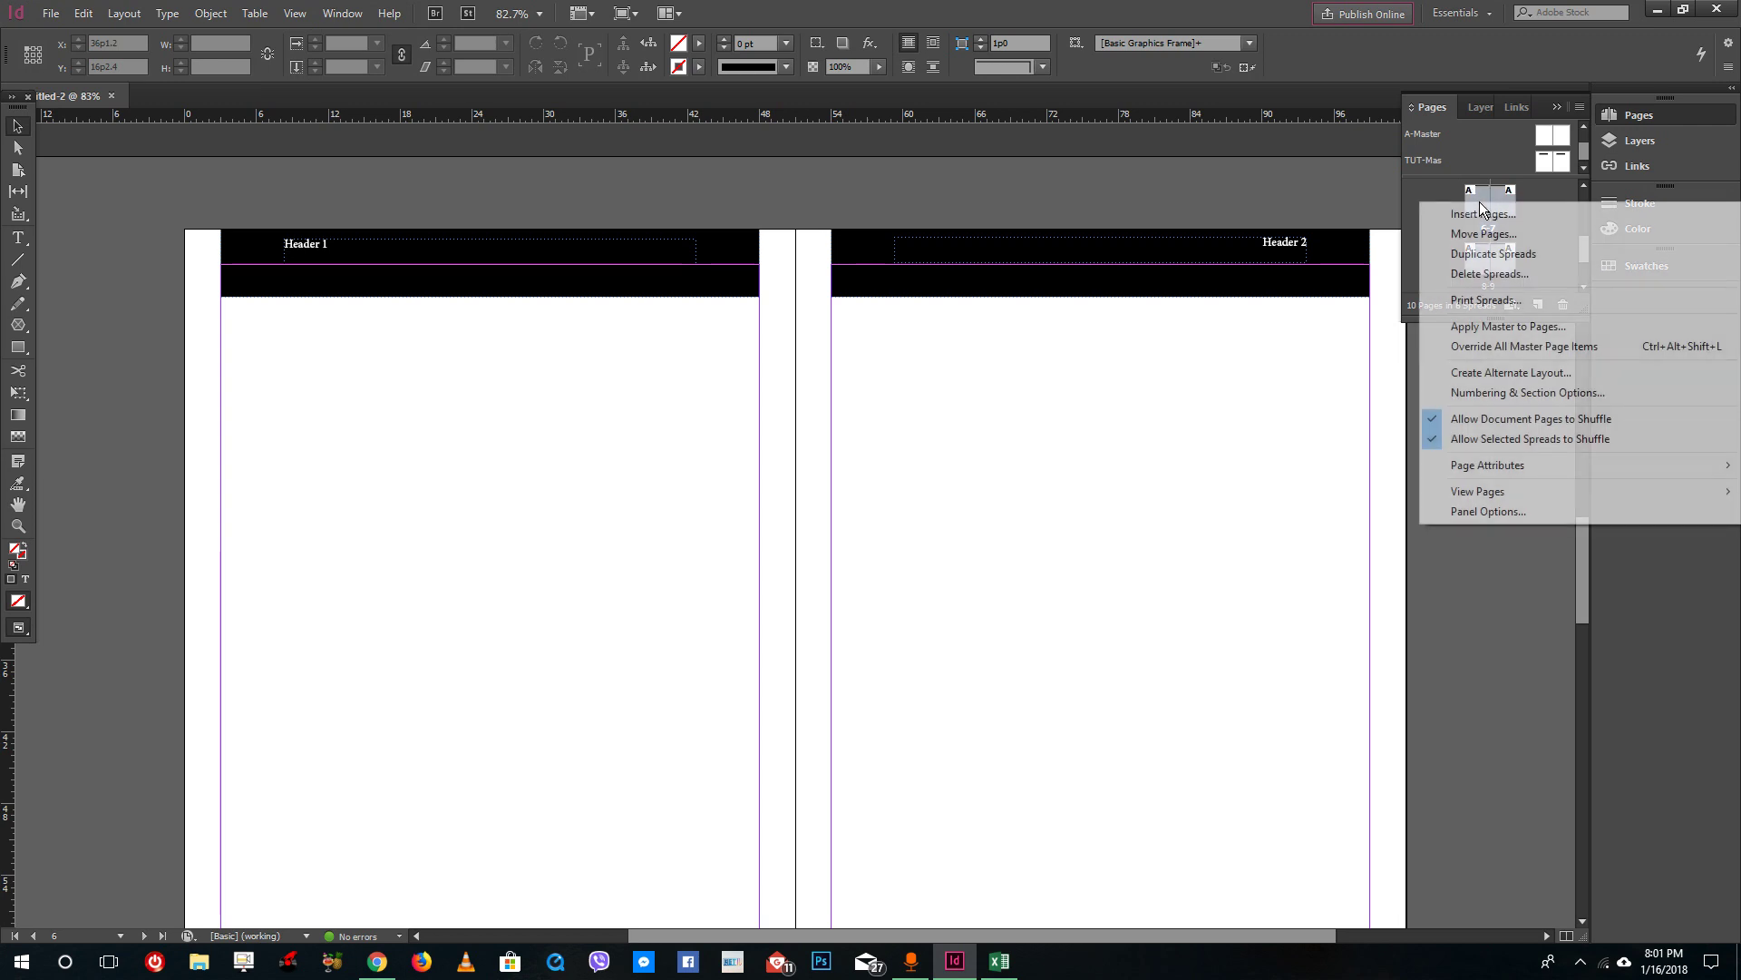
pyautogui.click(1489, 326)
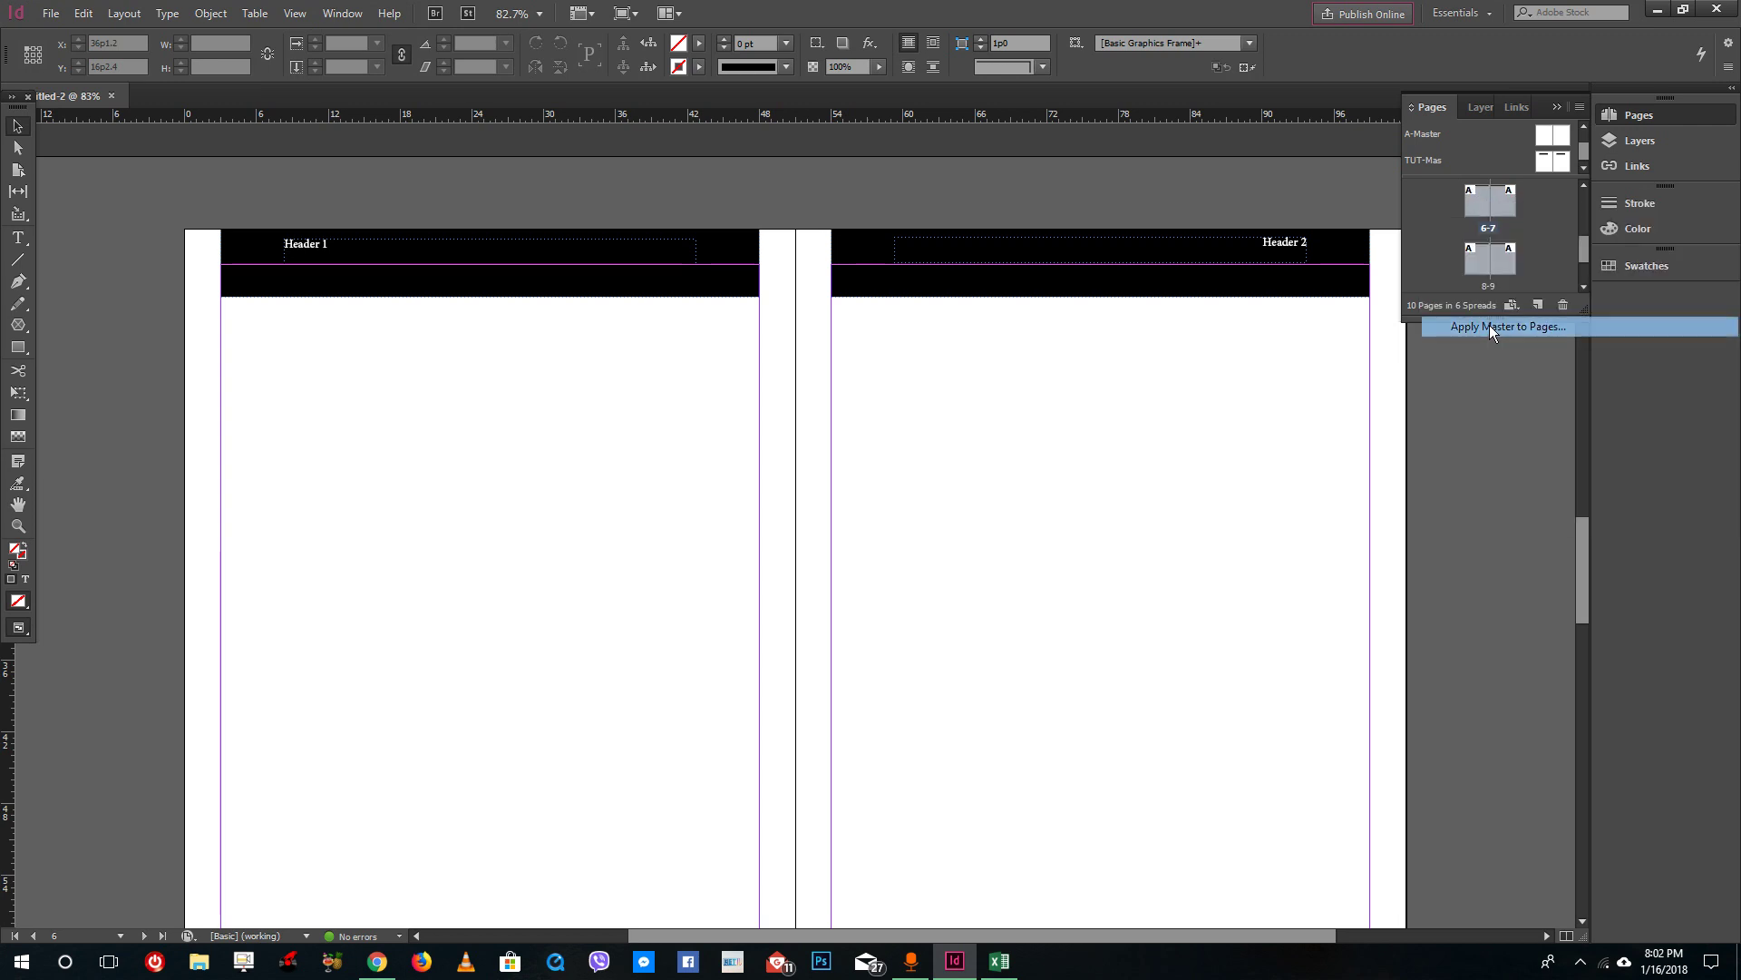
pyautogui.click(922, 468)
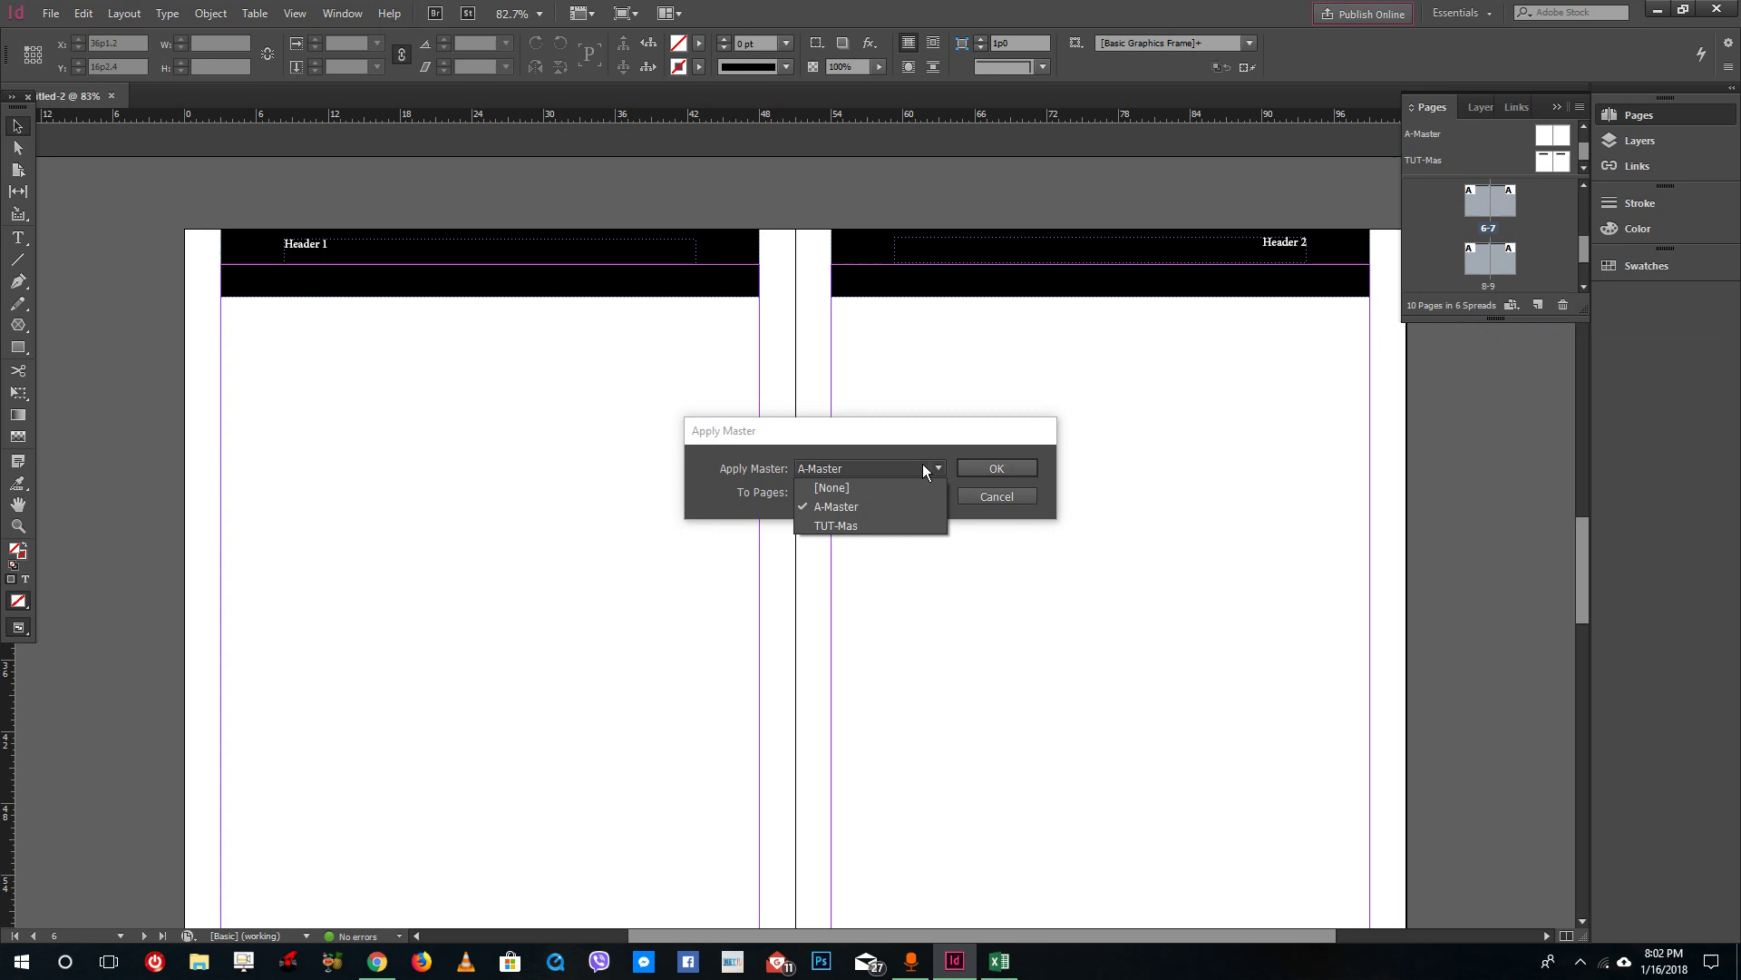
pyautogui.click(835, 524)
pyautogui.click(1014, 469)
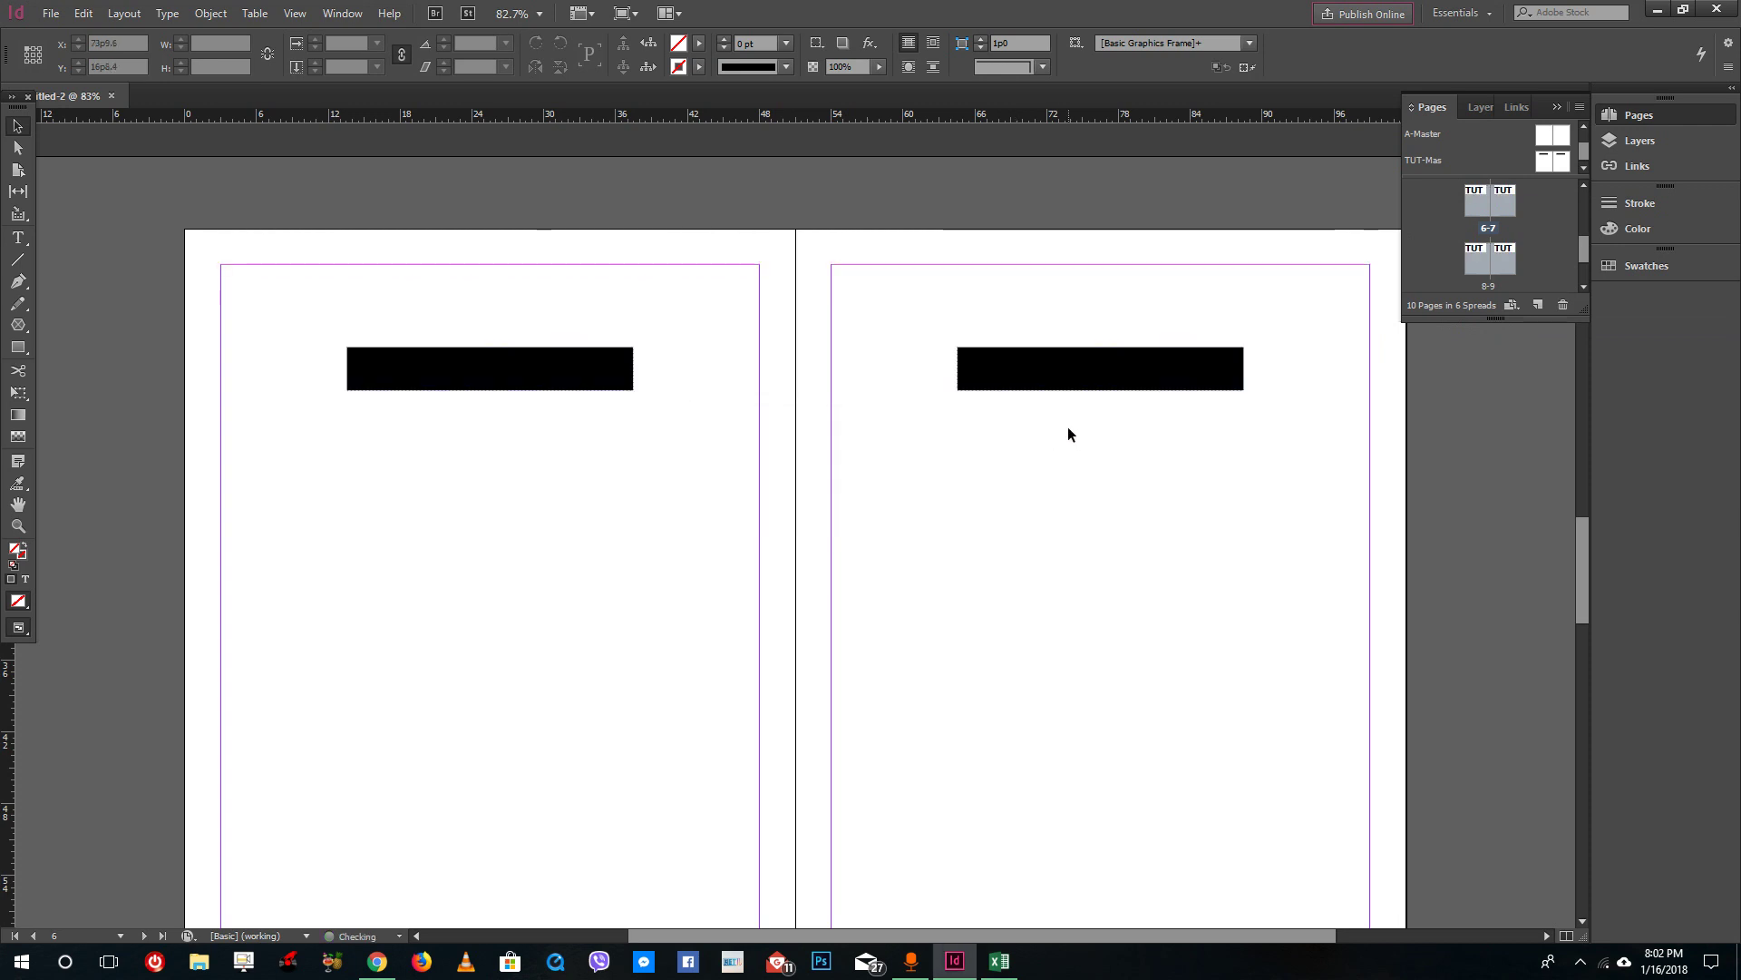
# Step: Compare the header and footer elements on pages 6-9 with those on the preceding A-Master spread
pyautogui.scroll(-10, 1069, 434)
pyautogui.scroll(5, 1069, 427)
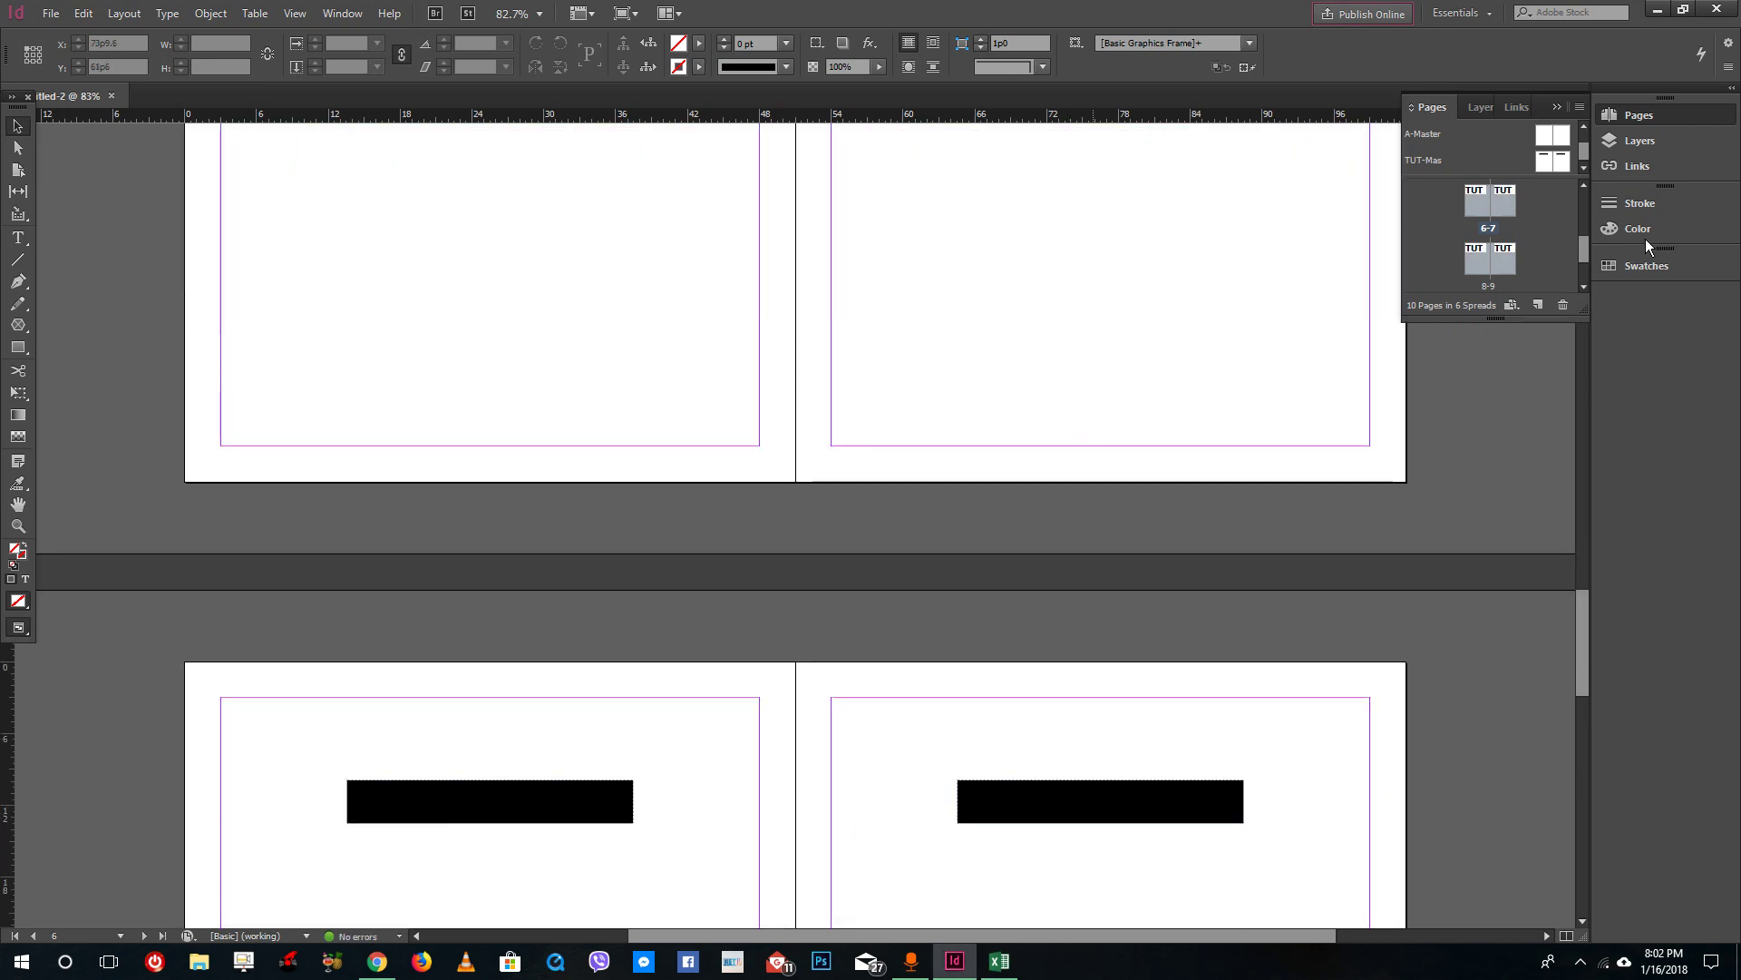
pyautogui.scroll(6, 1179, 373)
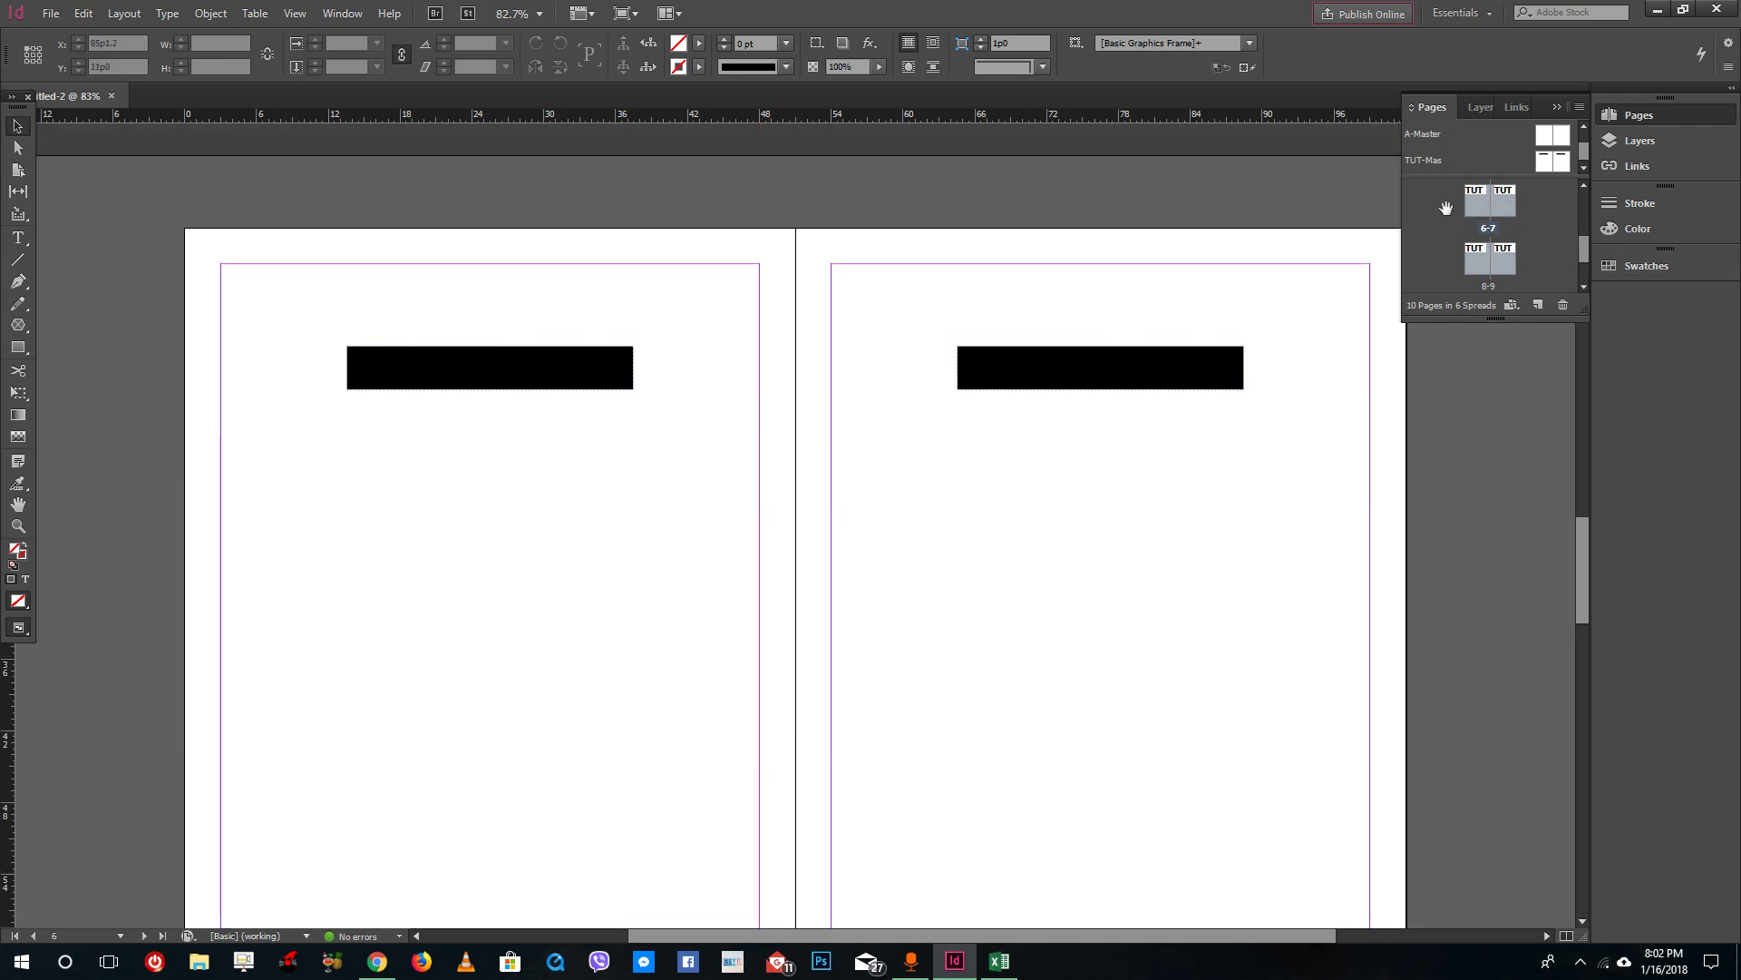
pyautogui.scroll(5, 1124, 423)
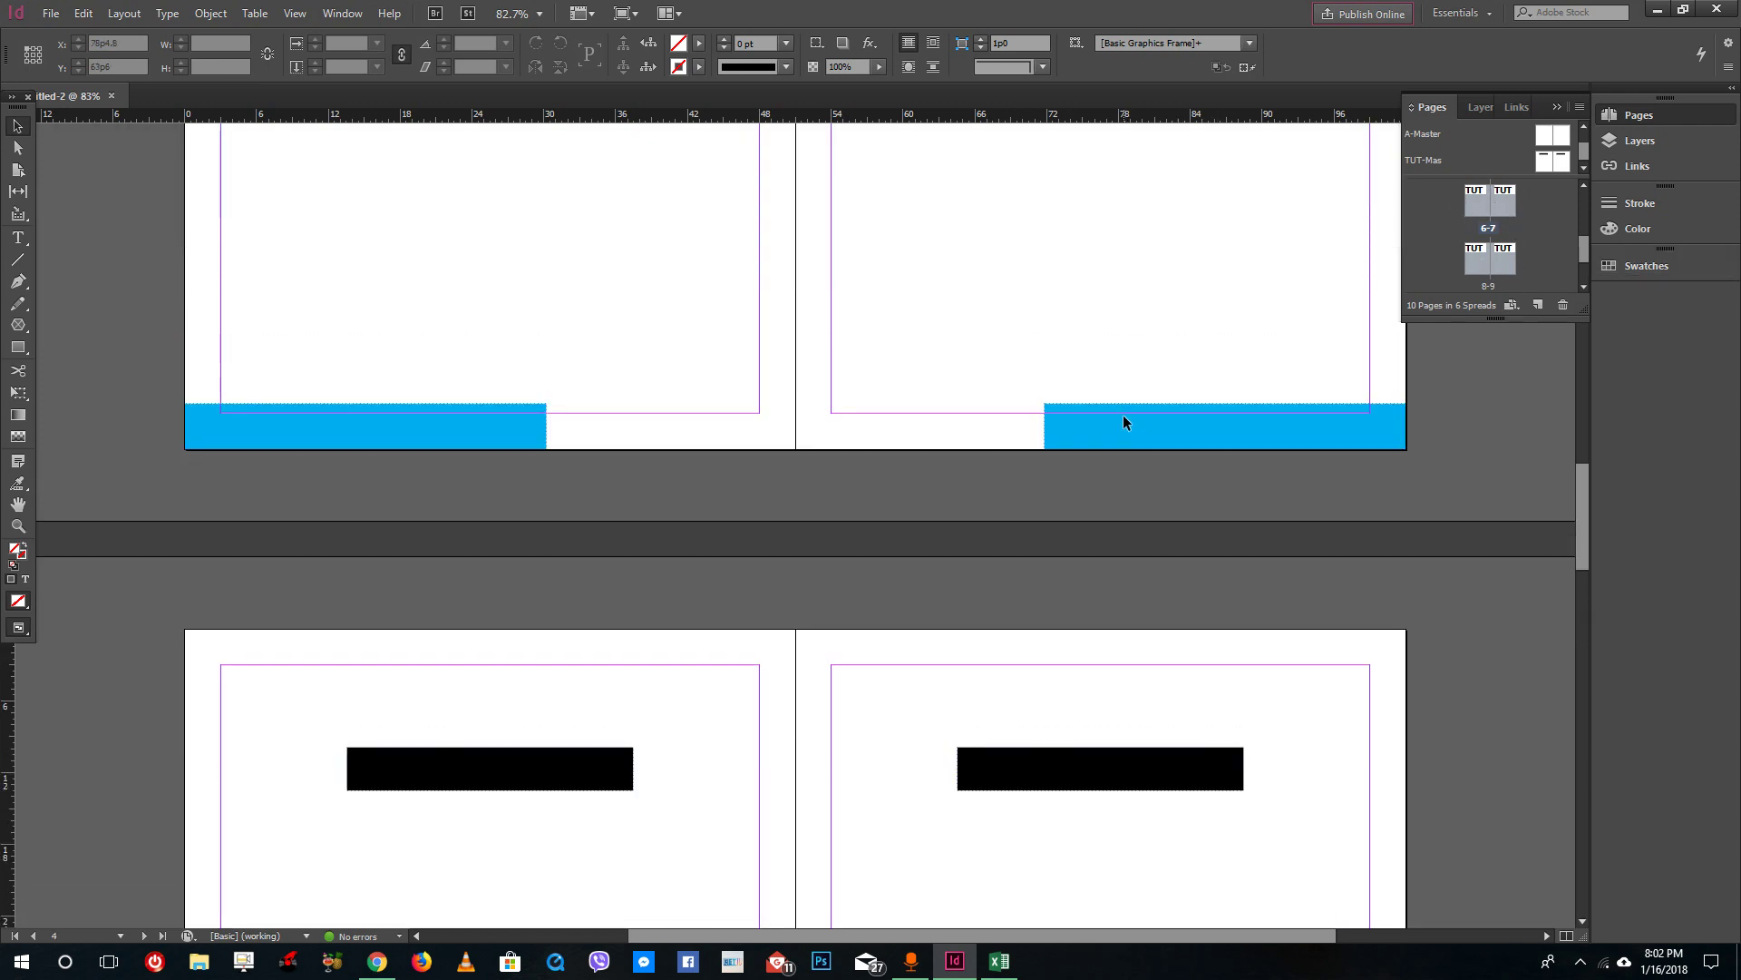
pyautogui.scroll(-20, 1124, 426)
pyautogui.scroll(20, 1124, 434)
pyautogui.scroll(-8, 1124, 438)
pyautogui.scroll(3, 1120, 435)
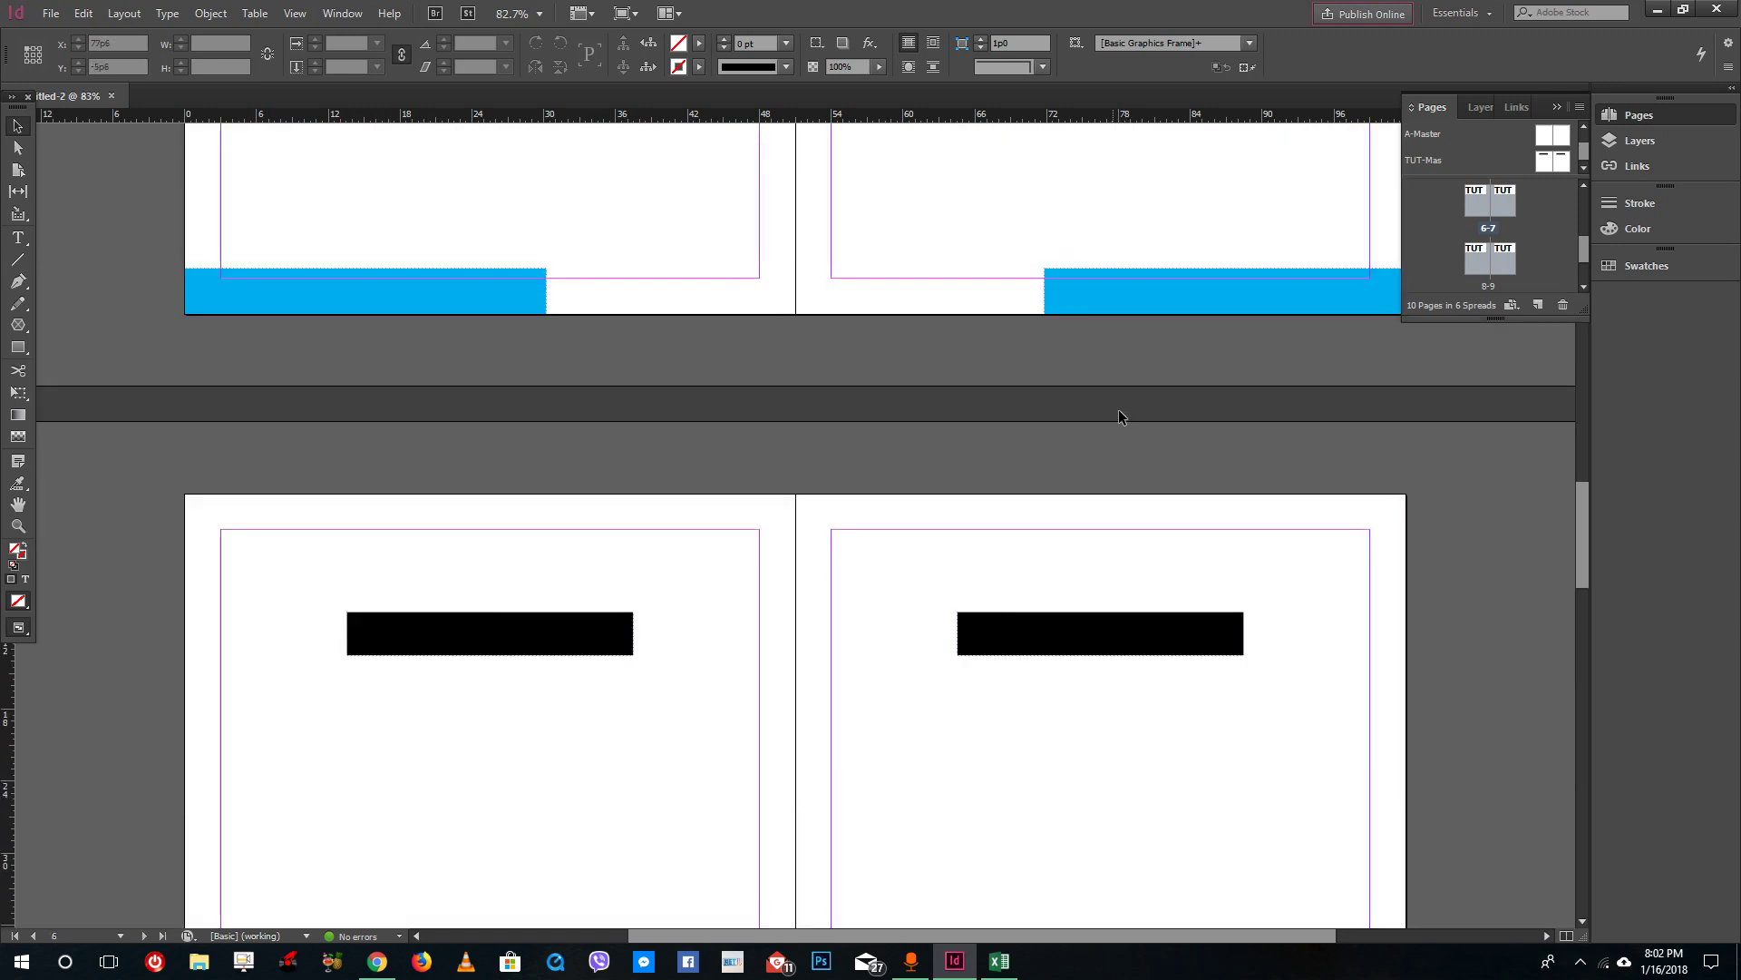